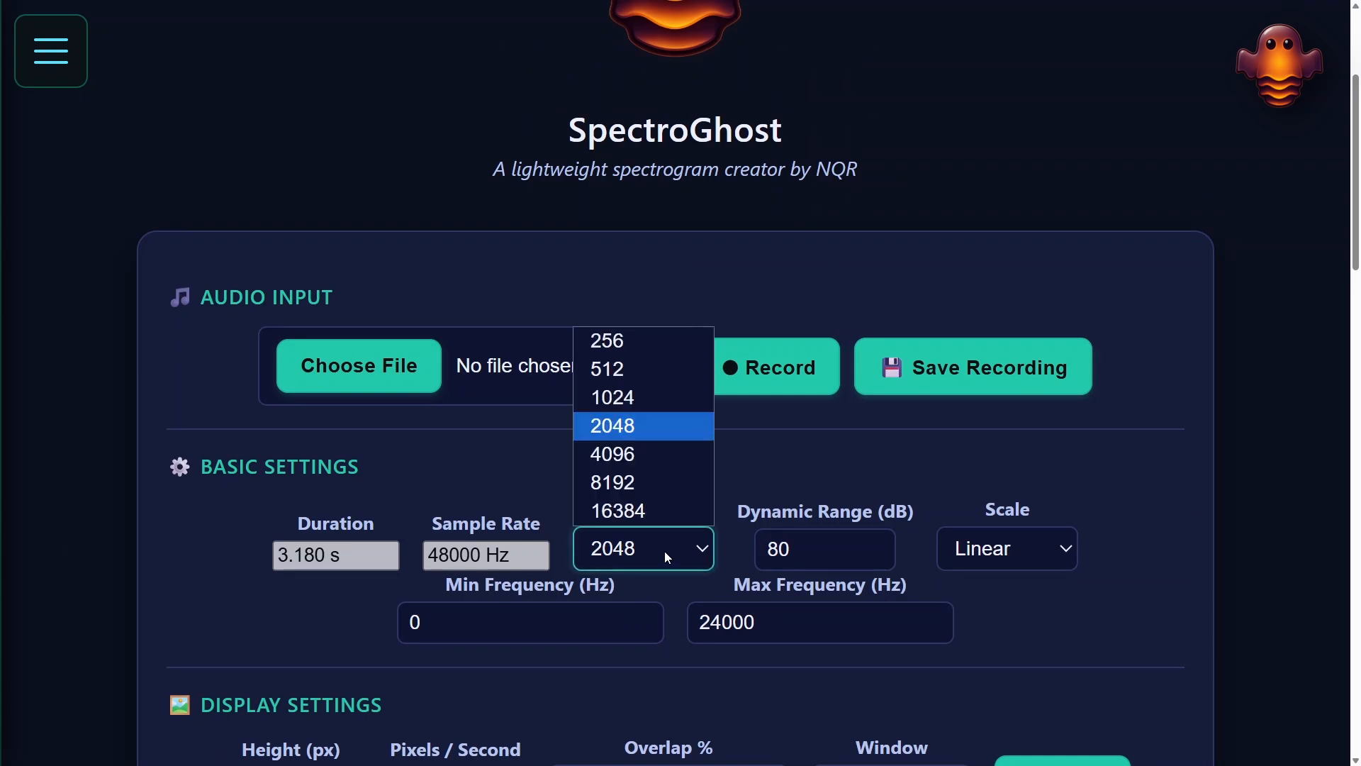
Choose an FFT size of 2048 and set the maximum frequency to 5000 Hz.
left_click(631, 429)
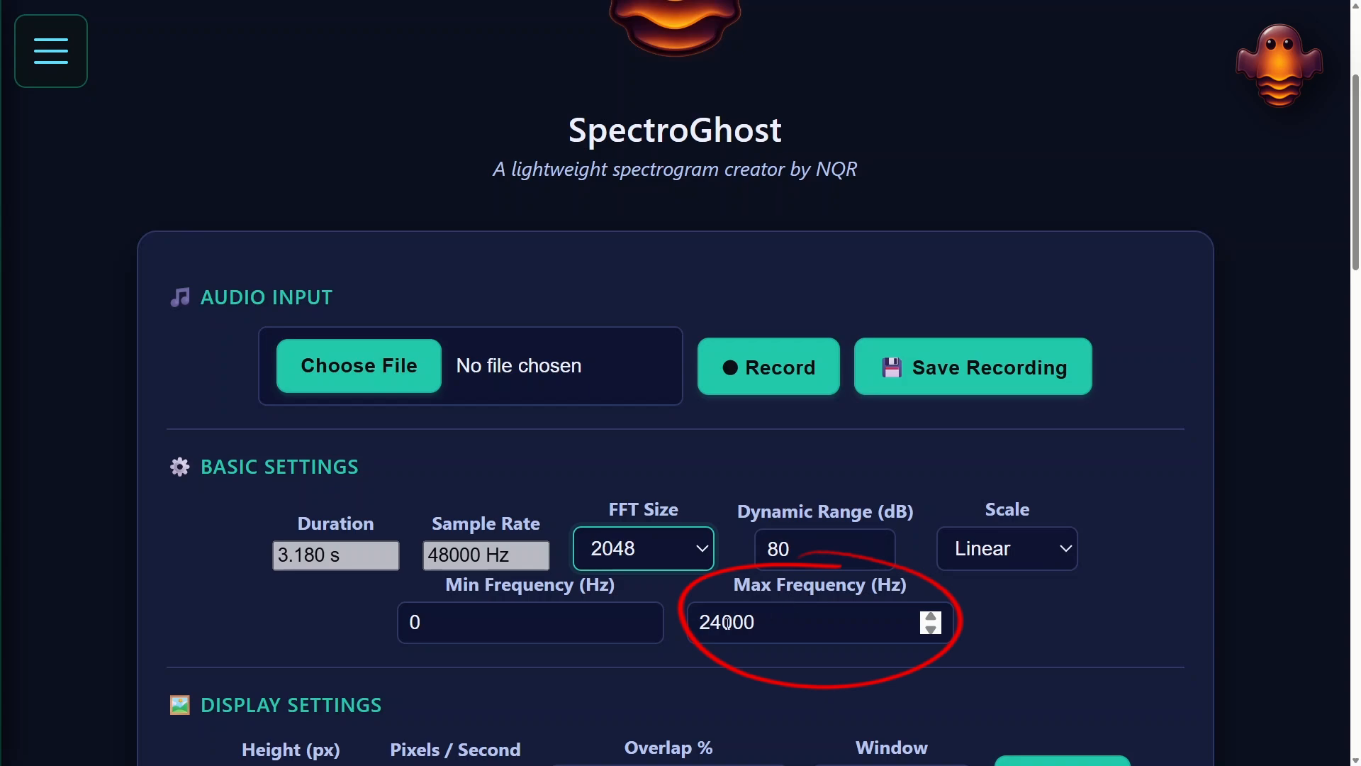
left_click_drag(727, 623, 697, 614)
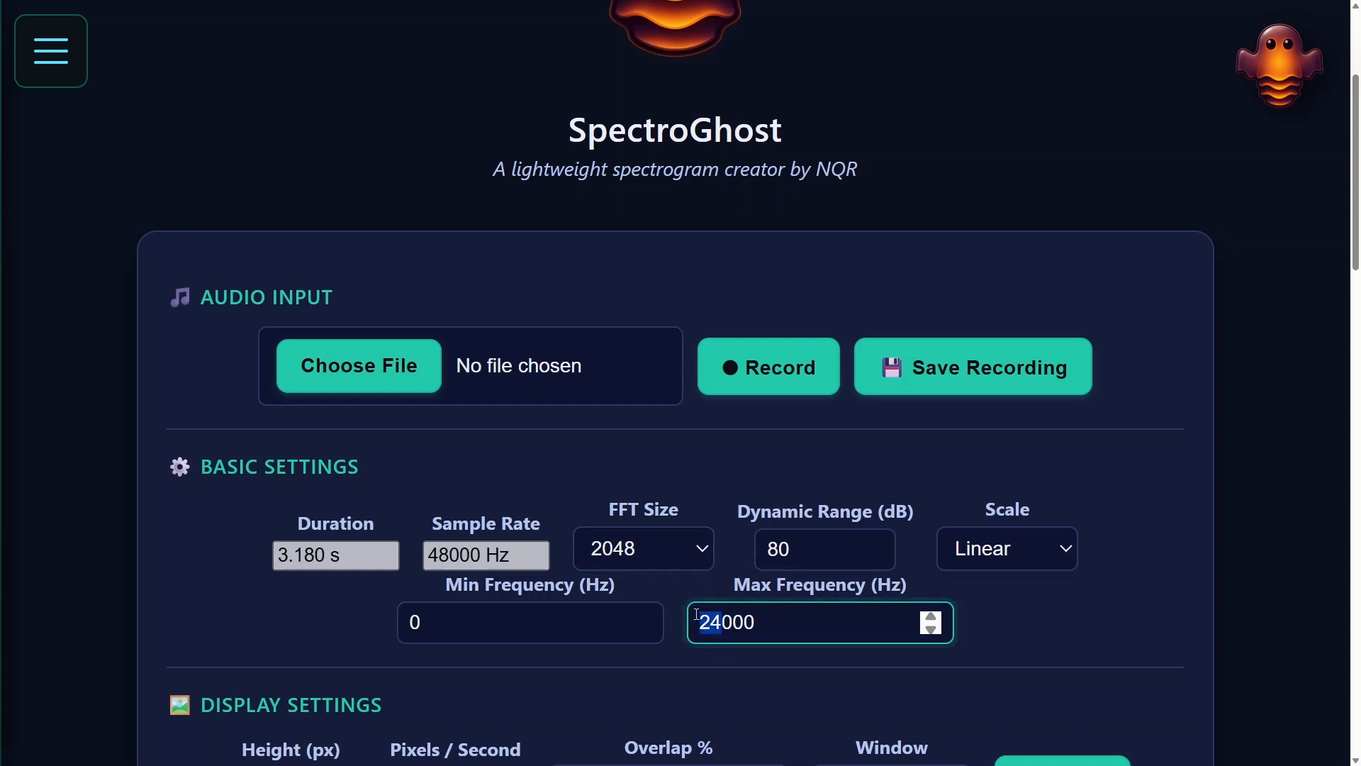
type("5")
key("Tab")
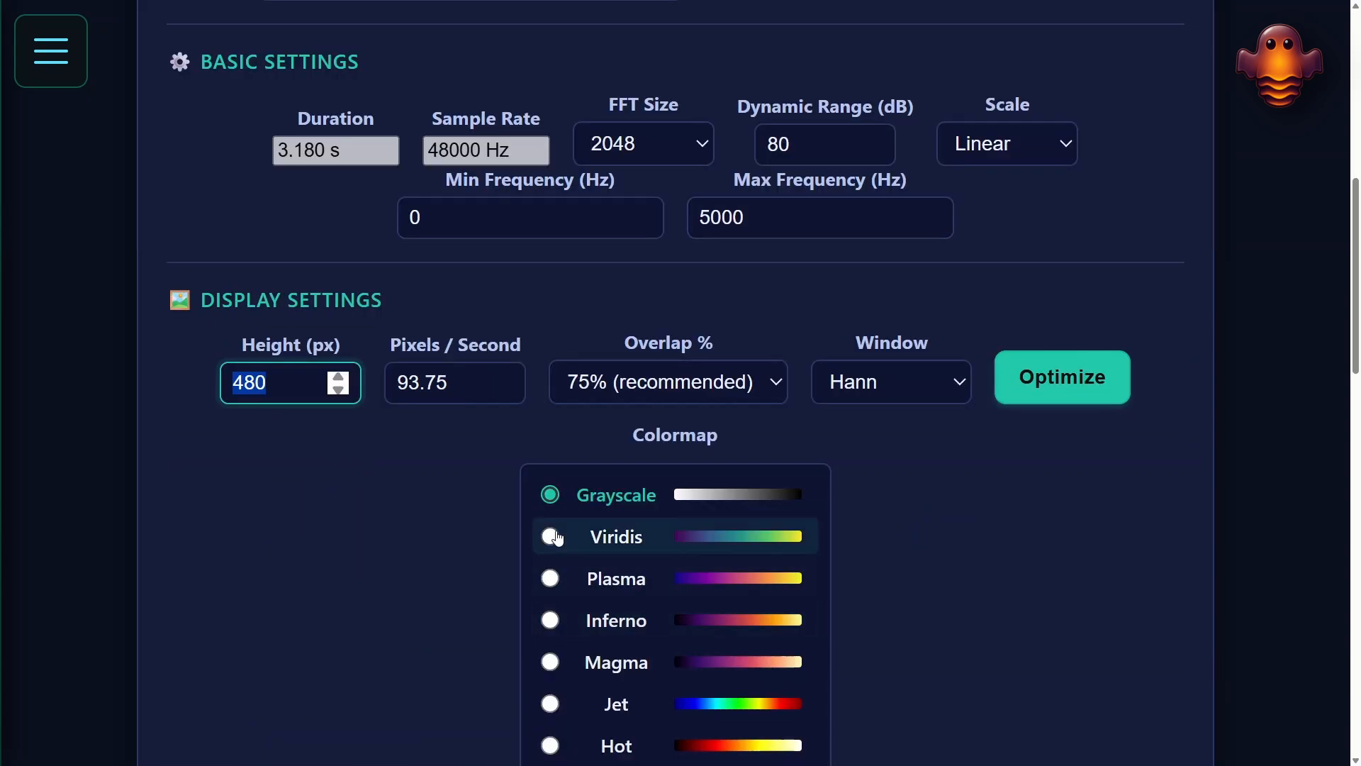
left_click(309, 507)
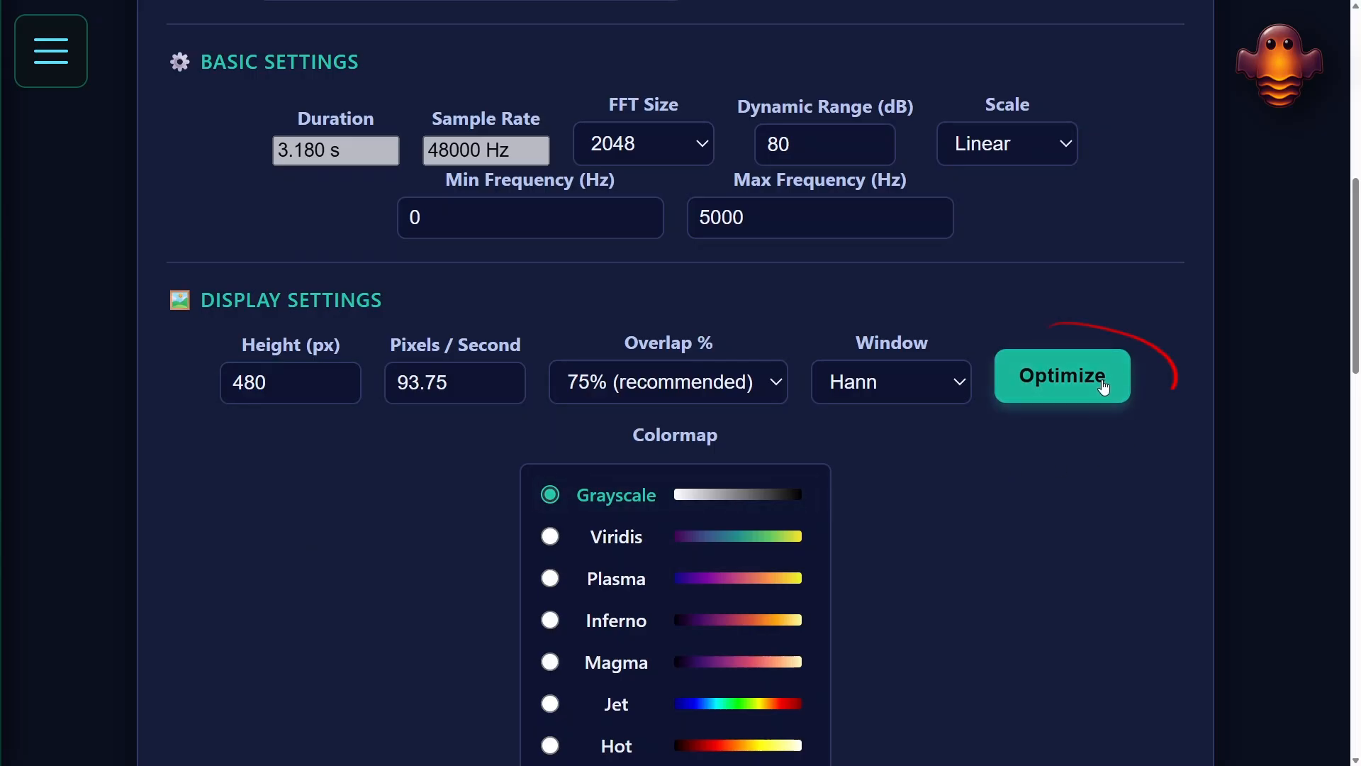
Optimize the display settings for the spectrogram and export the image as a PNG.
left_click(1062, 377)
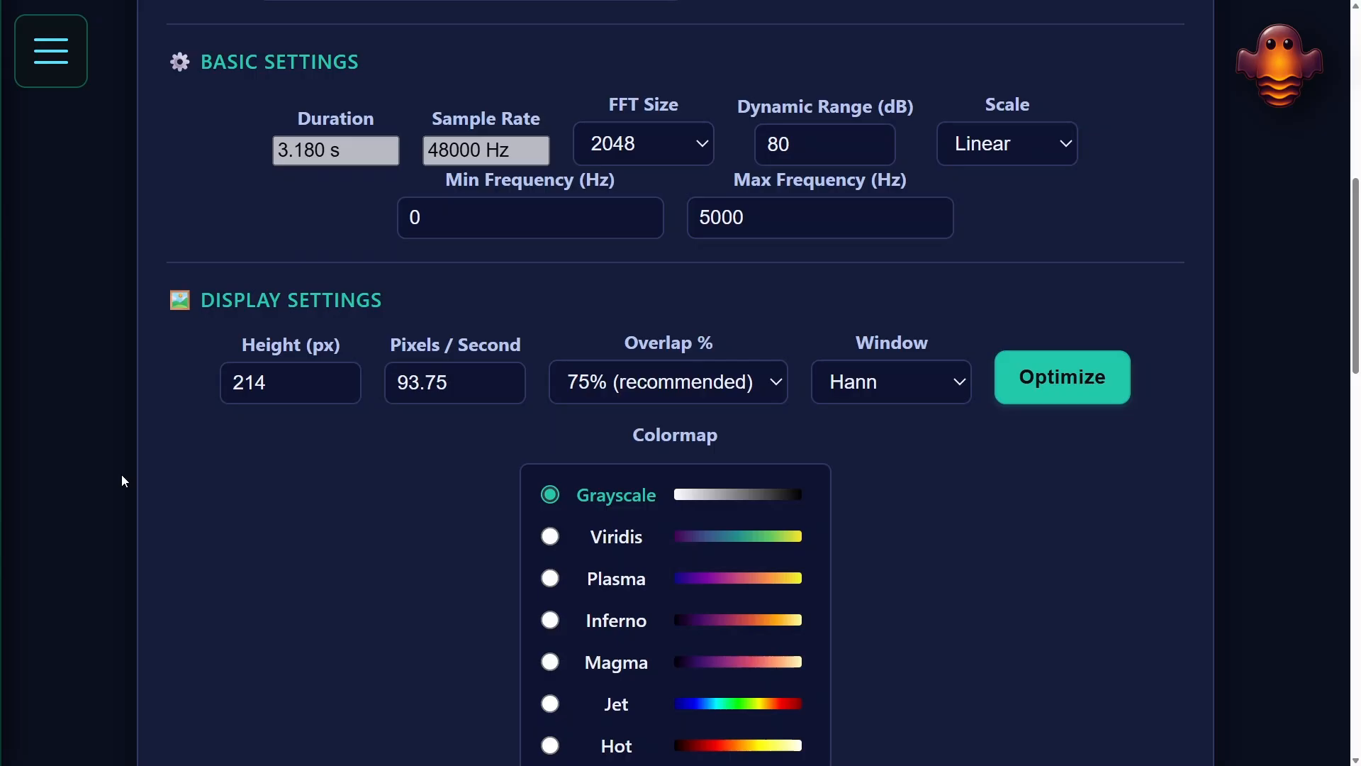
scroll(121, 480, "down", 12)
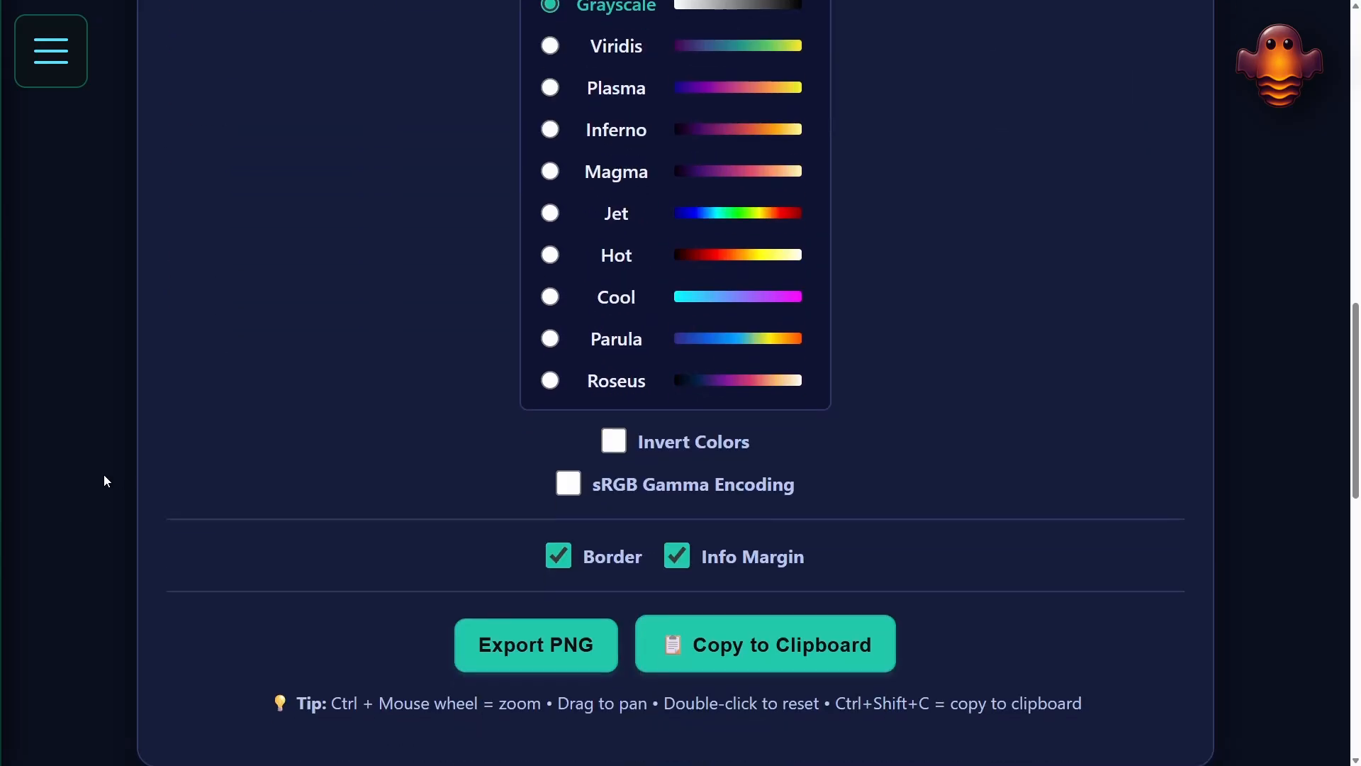
scroll(16, 507, "down", 2)
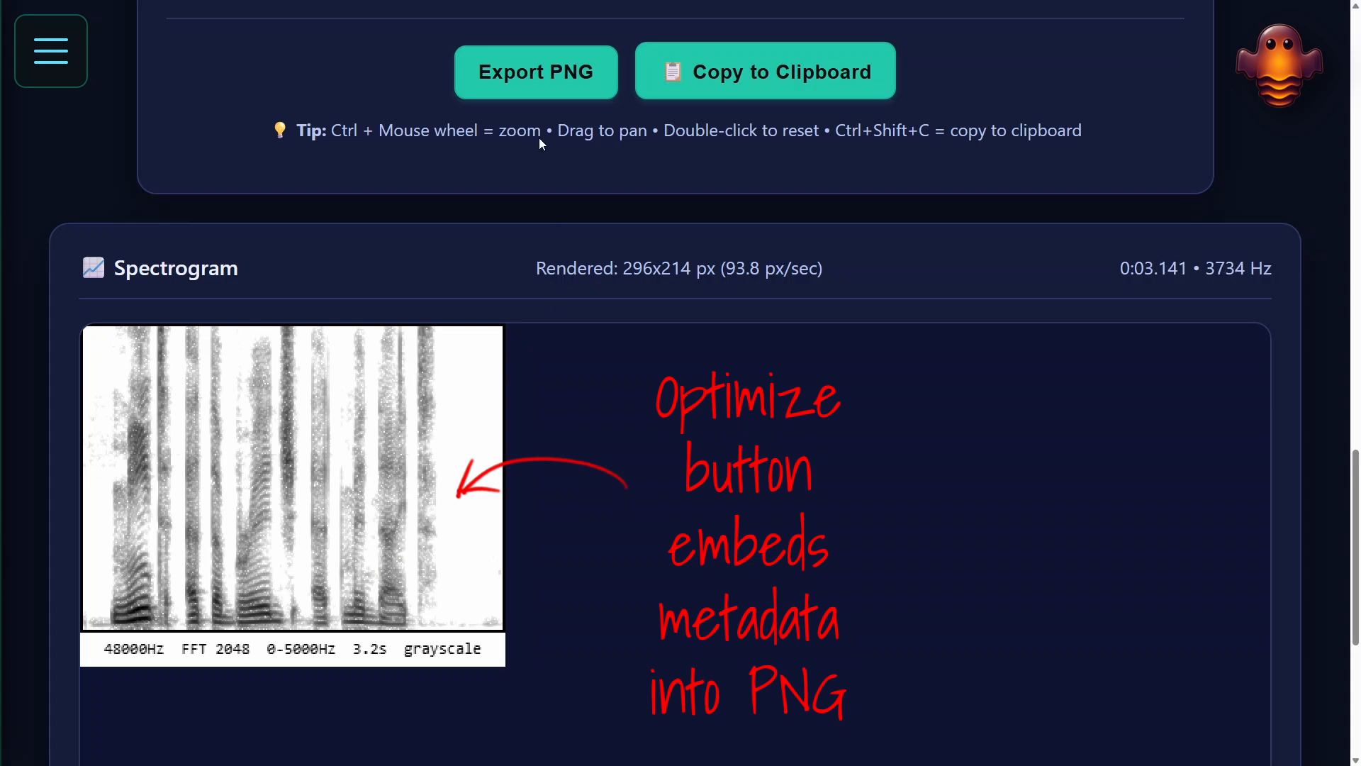
left_click(524, 95)
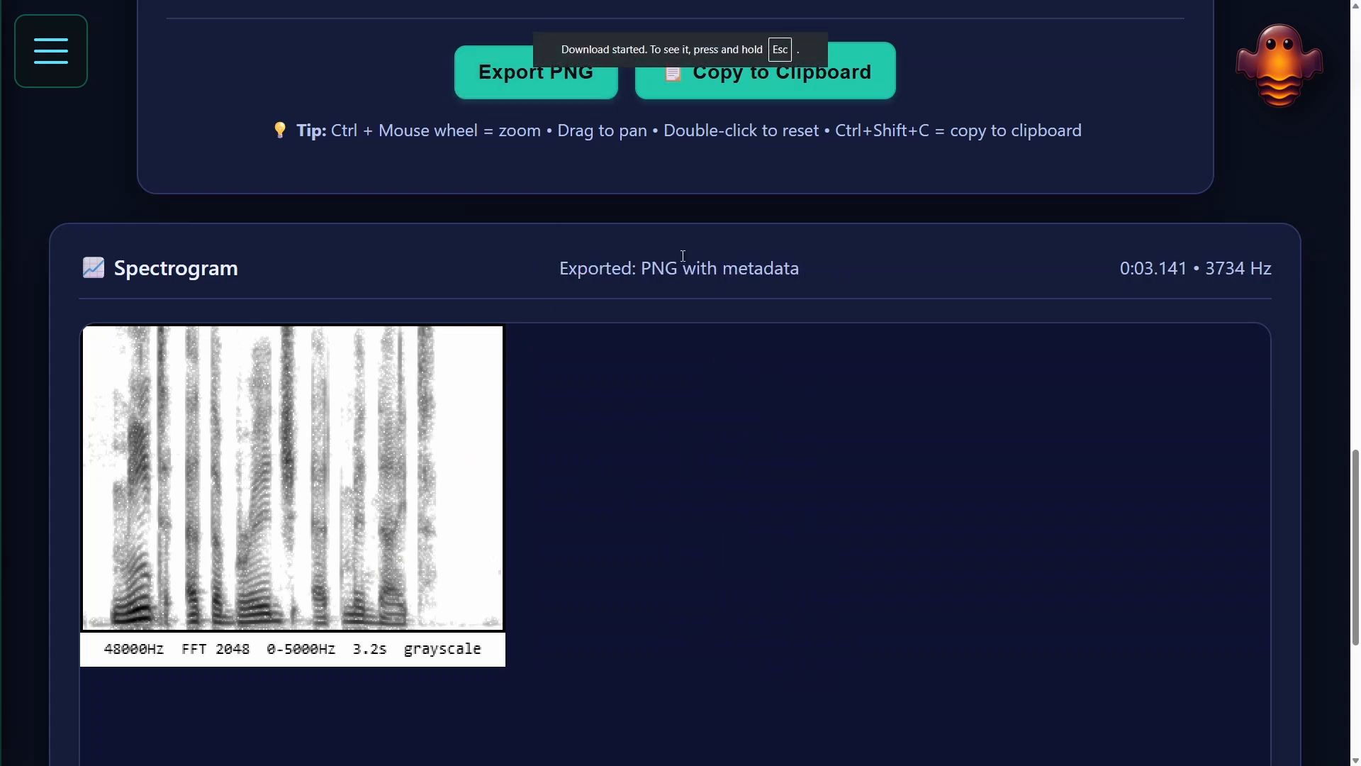
scroll(121, 471, "up", 12)
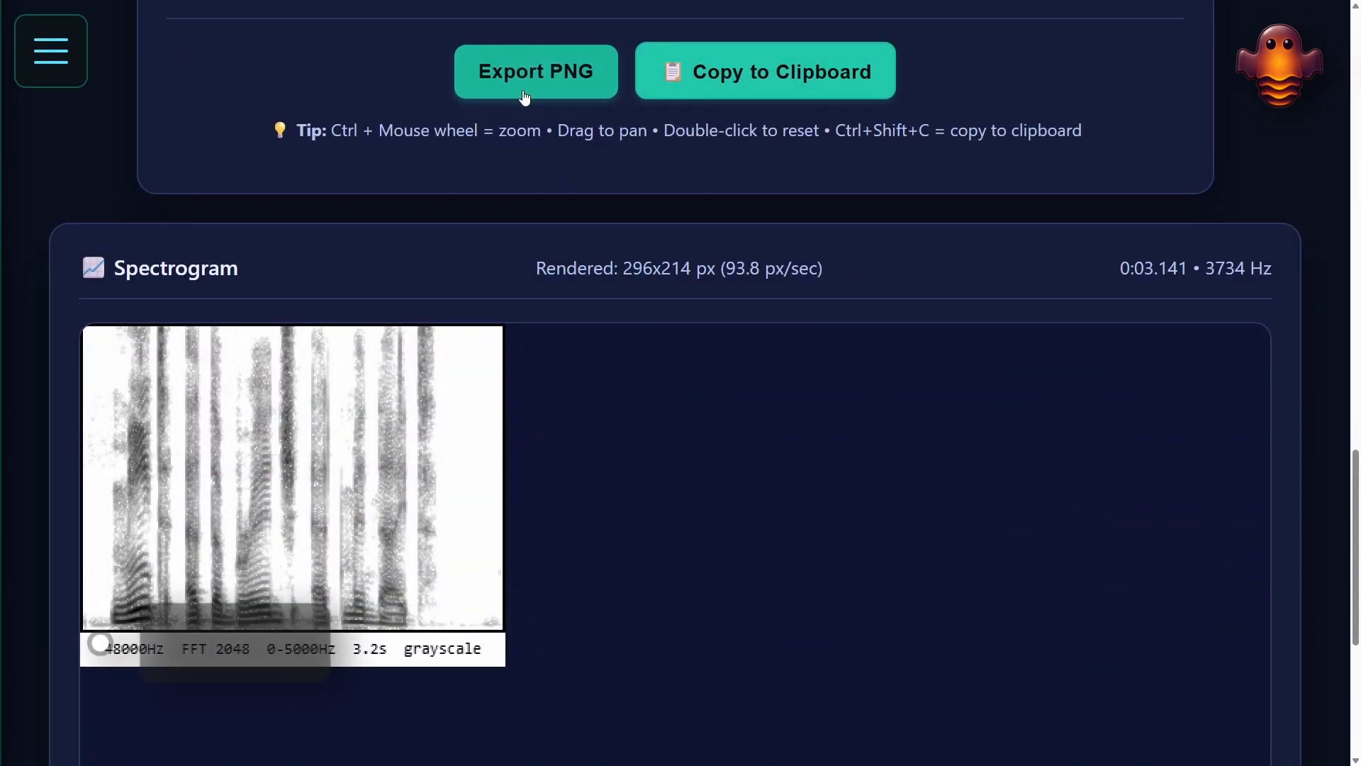
left_click(523, 91)
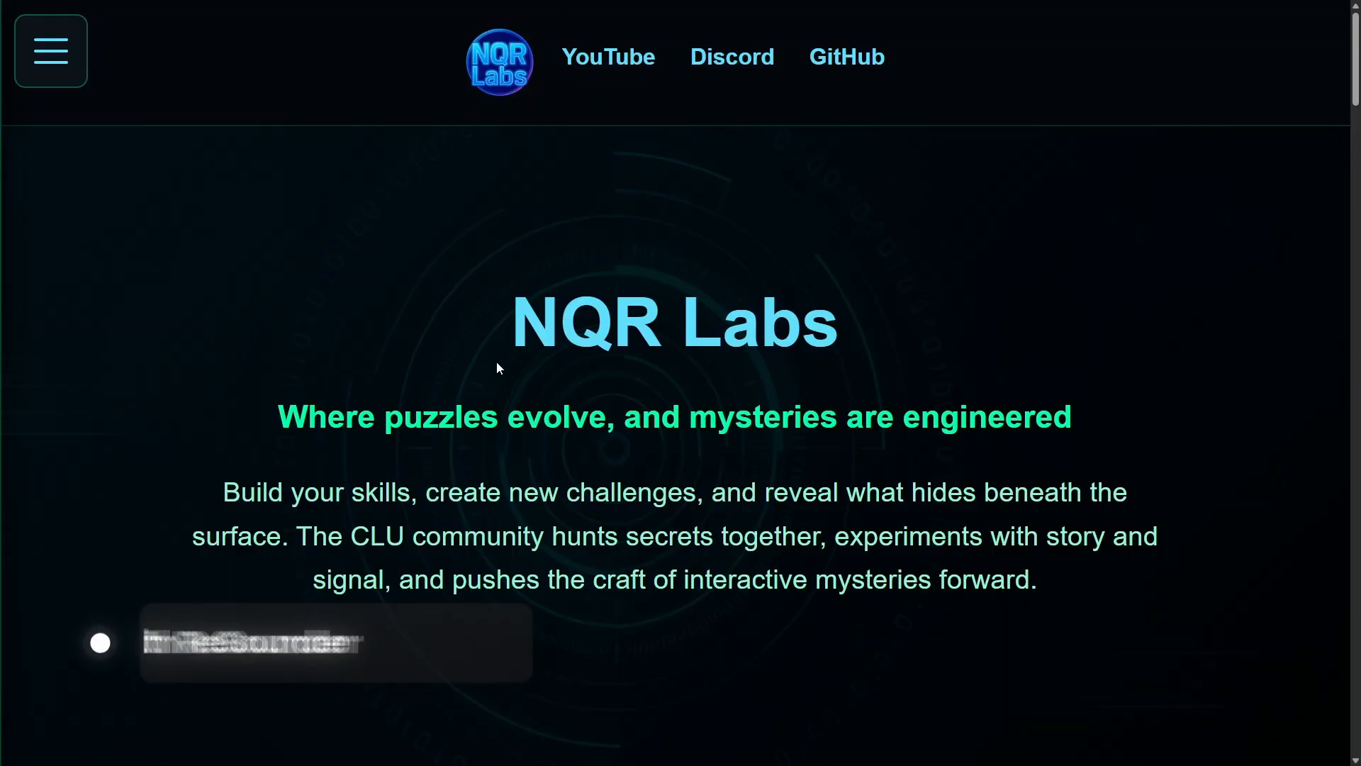
Open ReSounder from the NQR Labs tool list and load spectrogram.png as the spectrogram input.
scroll(498, 368, "down", 9)
scroll(498, 368, "down", 15)
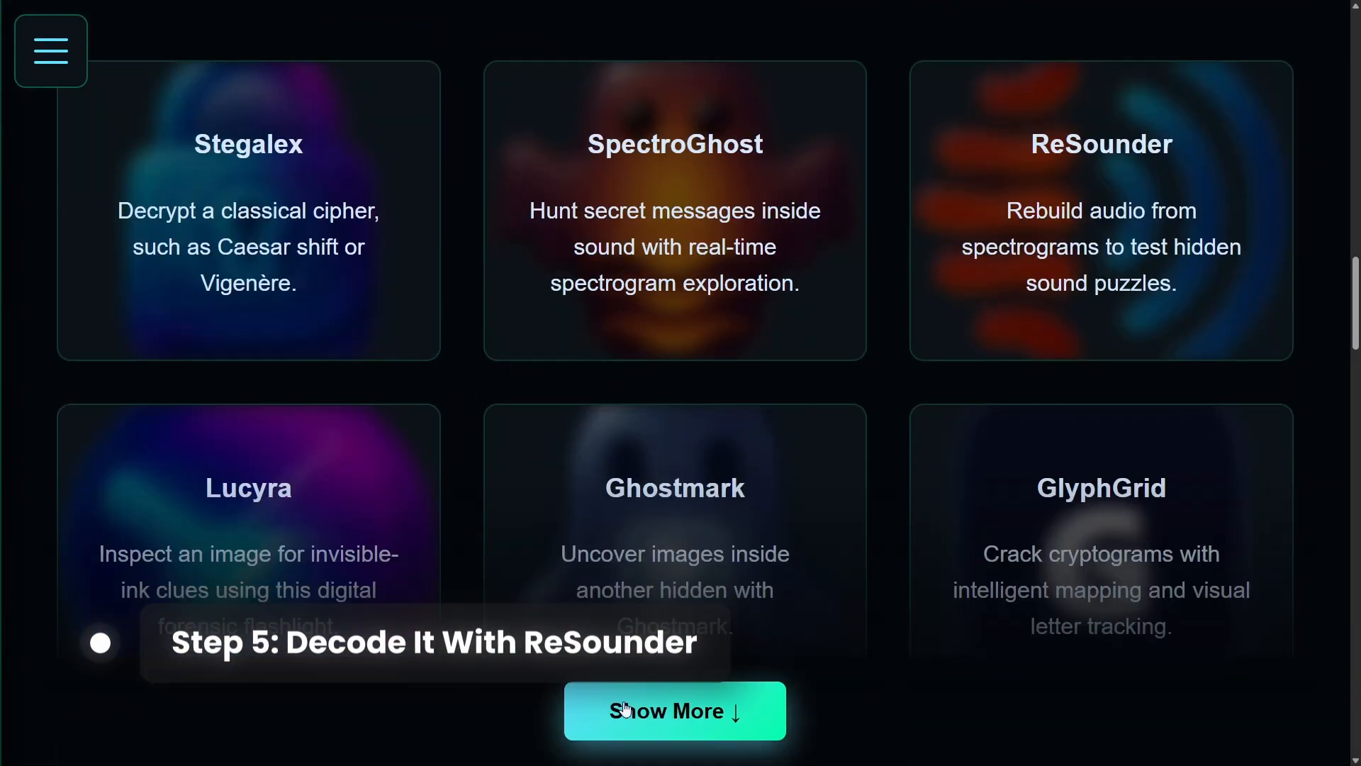
left_click(1102, 213)
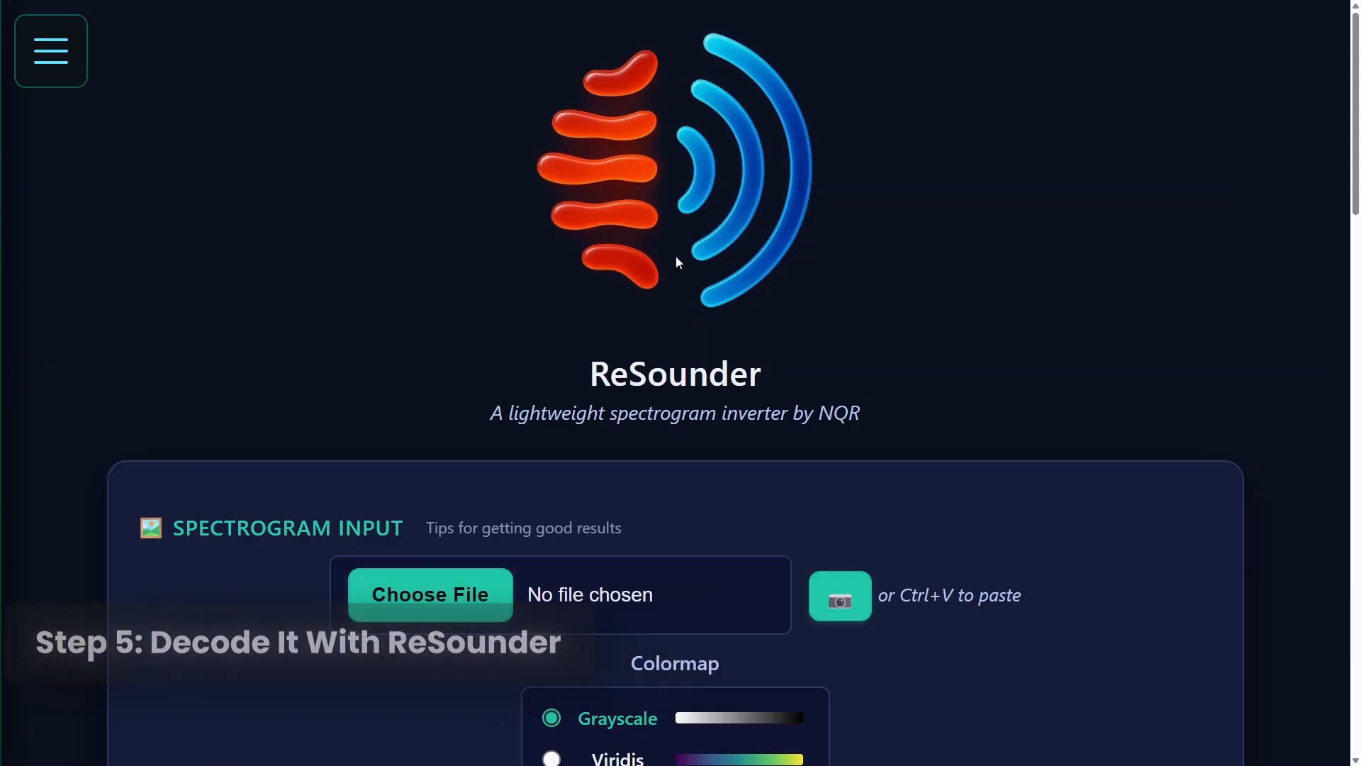
left_click(455, 591)
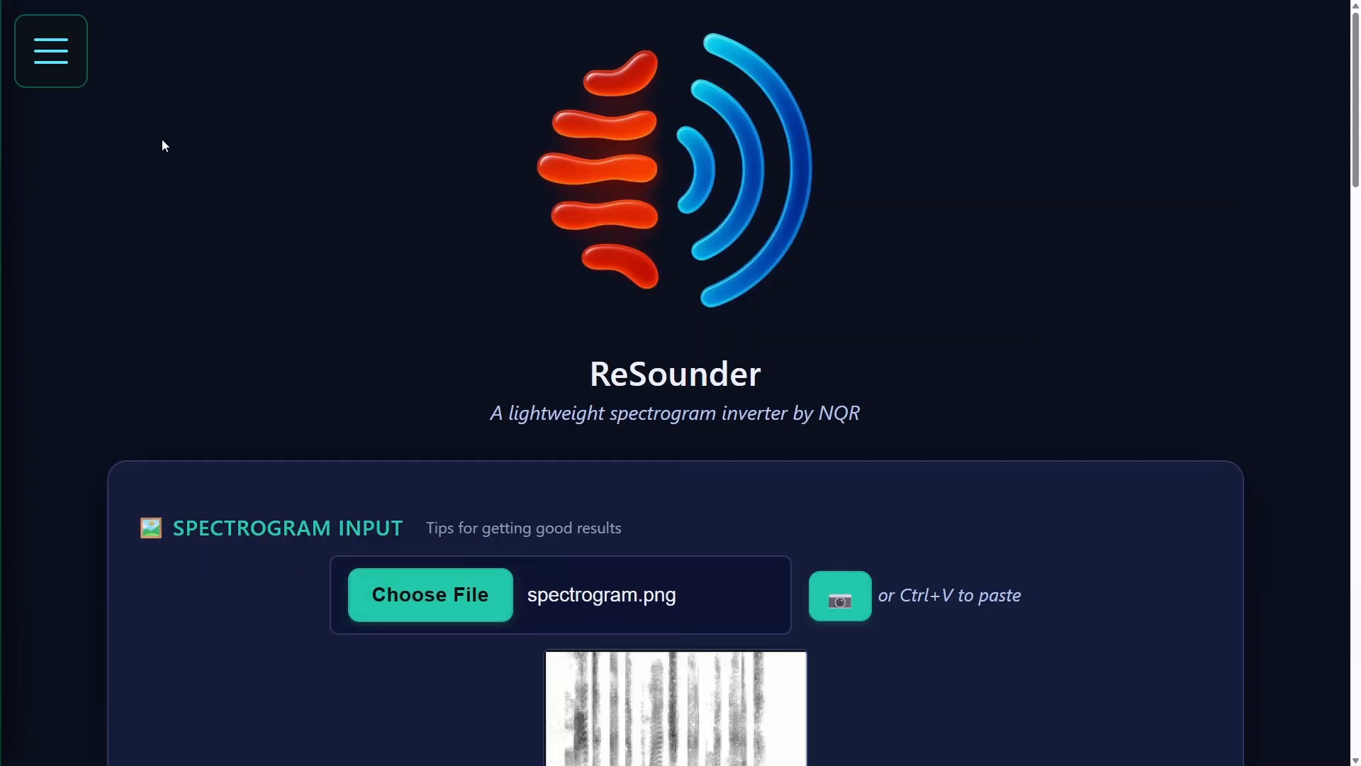
Review the frequency, duration and FFT settings of the loaded image and invert the spectrogram into audio.
scroll(159, 137, "down", 10)
scroll(158, 138, "down", 20)
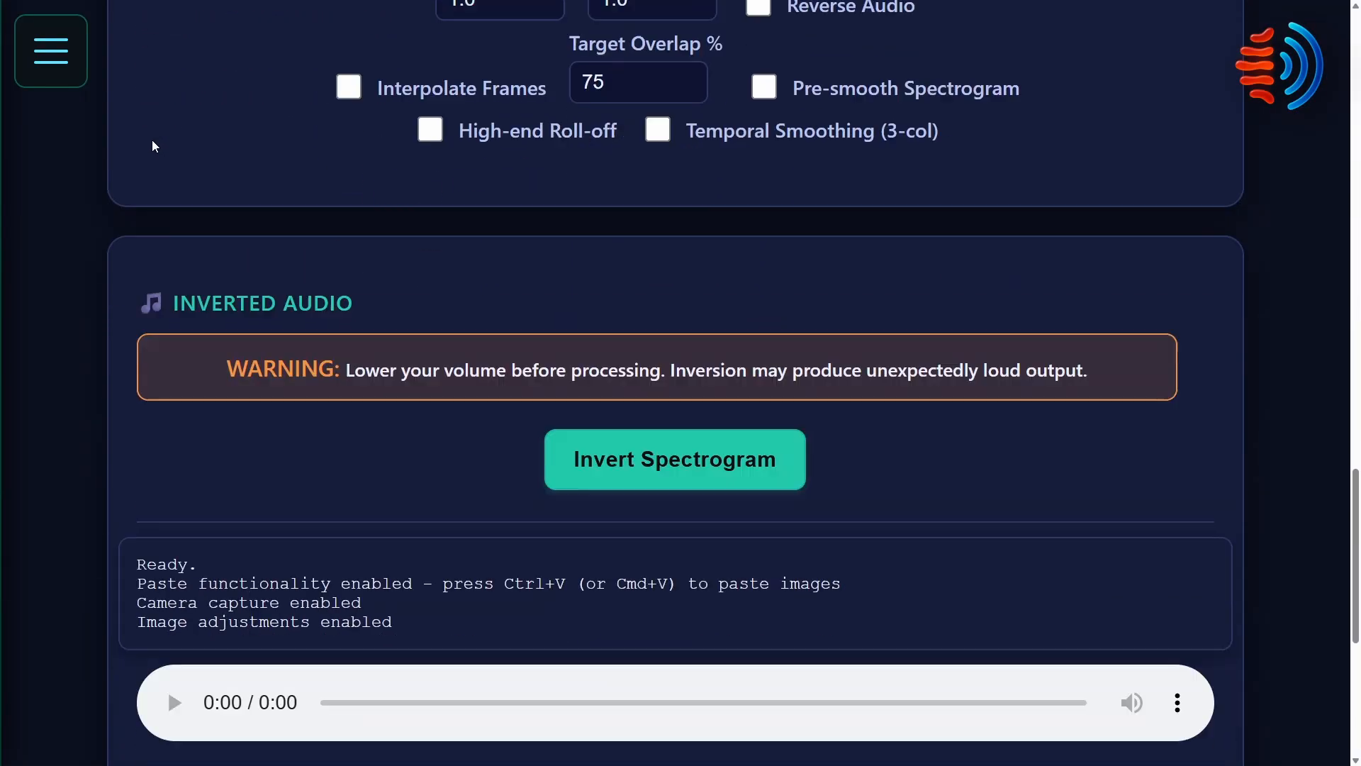
scroll(360, 189, "up", 15)
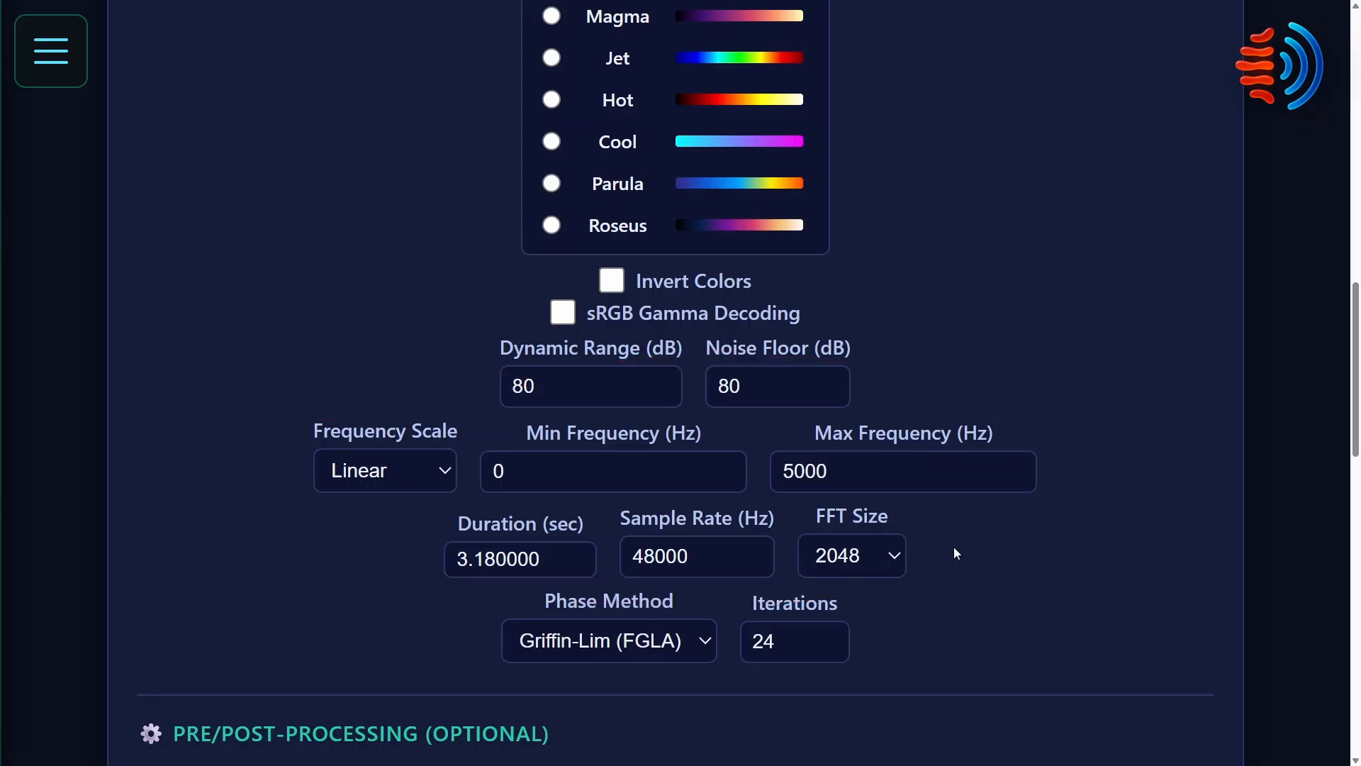
scroll(954, 549, "down", 10)
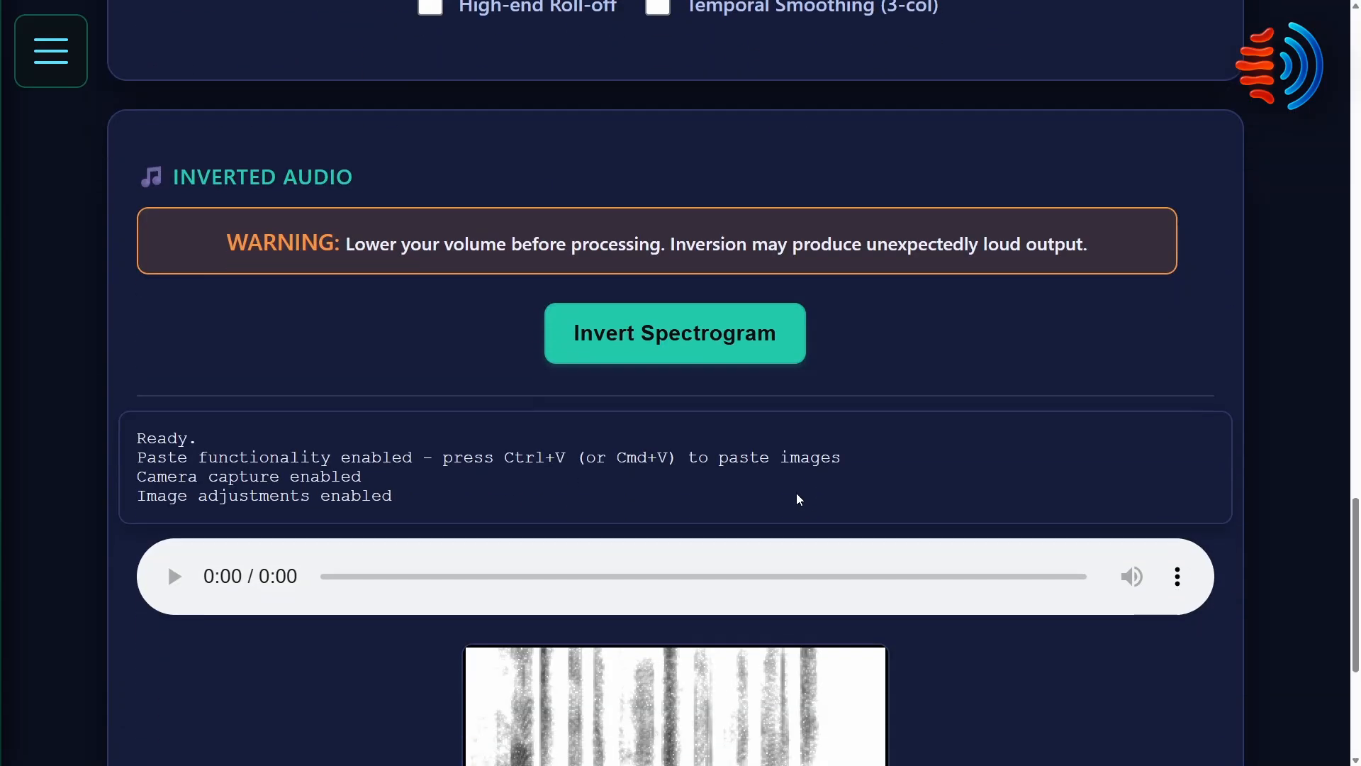
left_click(614, 347)
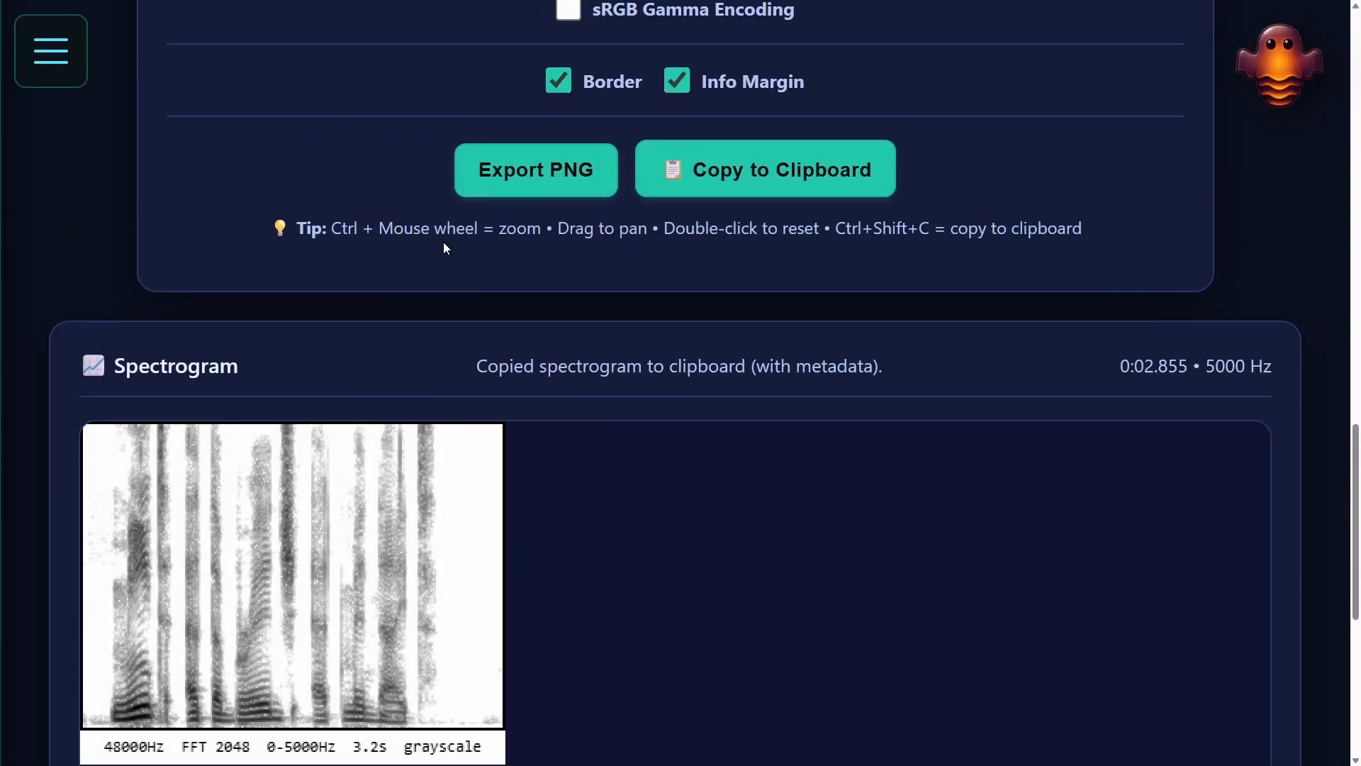
Switch to SpectroGhost and turn off the border and info margin of the spectrogram.
scroll(444, 241, "up", 1)
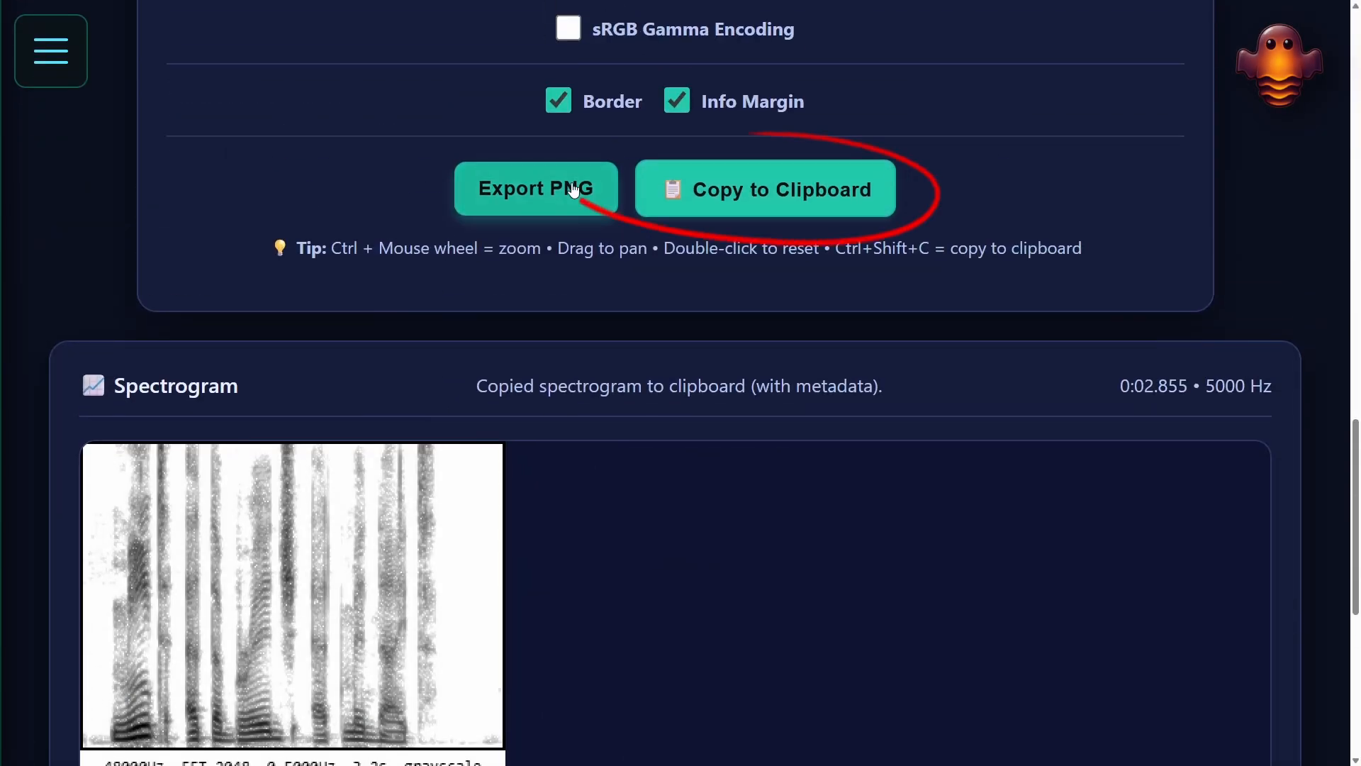
left_click(559, 101)
left_click(677, 100)
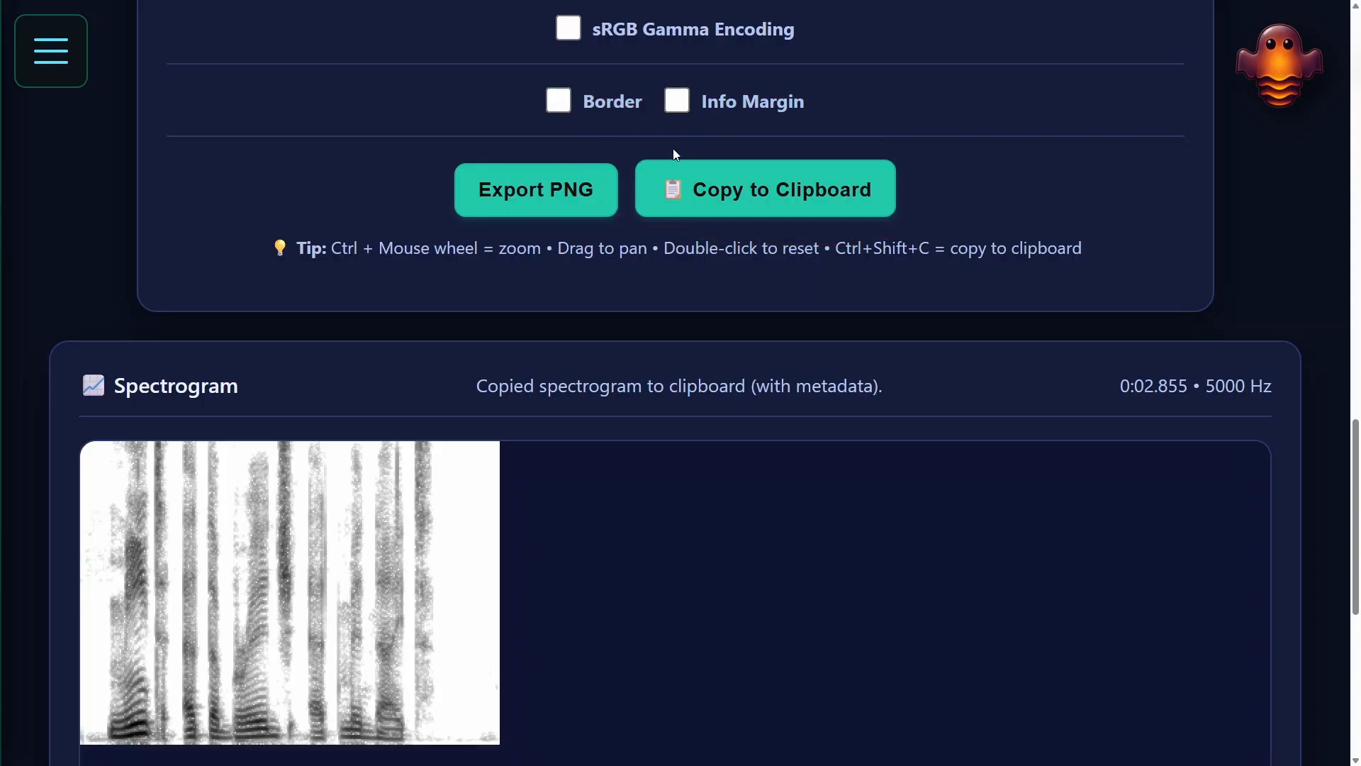
Switch to ReSounder, paste in the borderless spectrogram and invert it into audio.
scroll(677, 154, "down", 2)
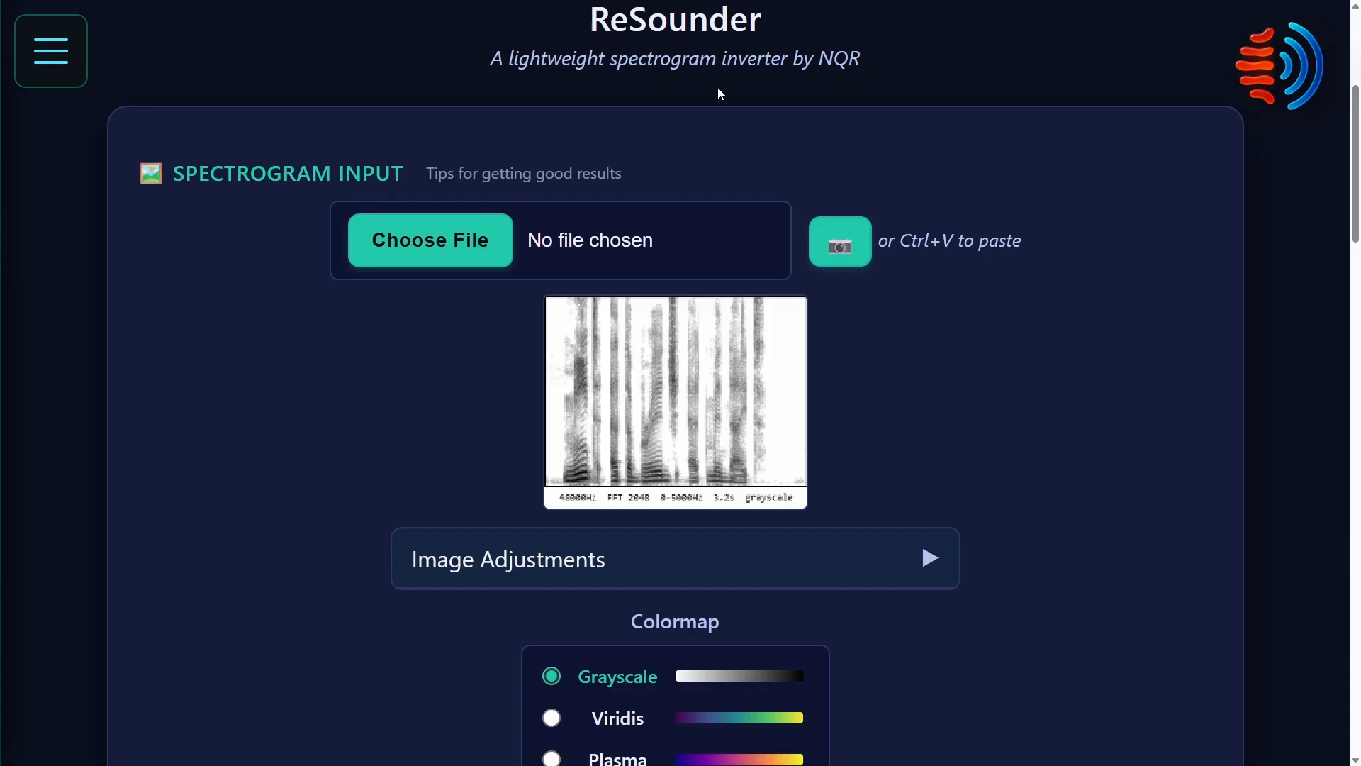
scroll(181, 425, "down", 3)
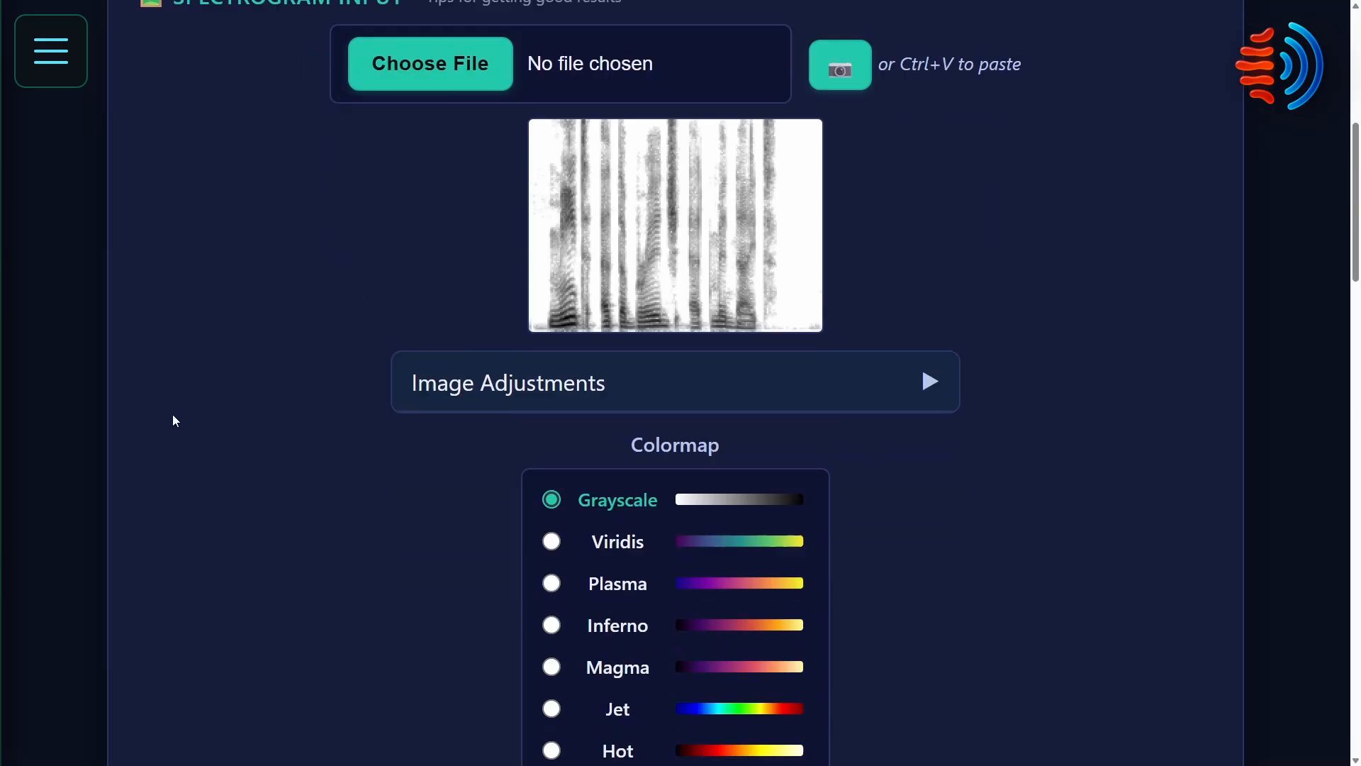
scroll(163, 412, "down", 18)
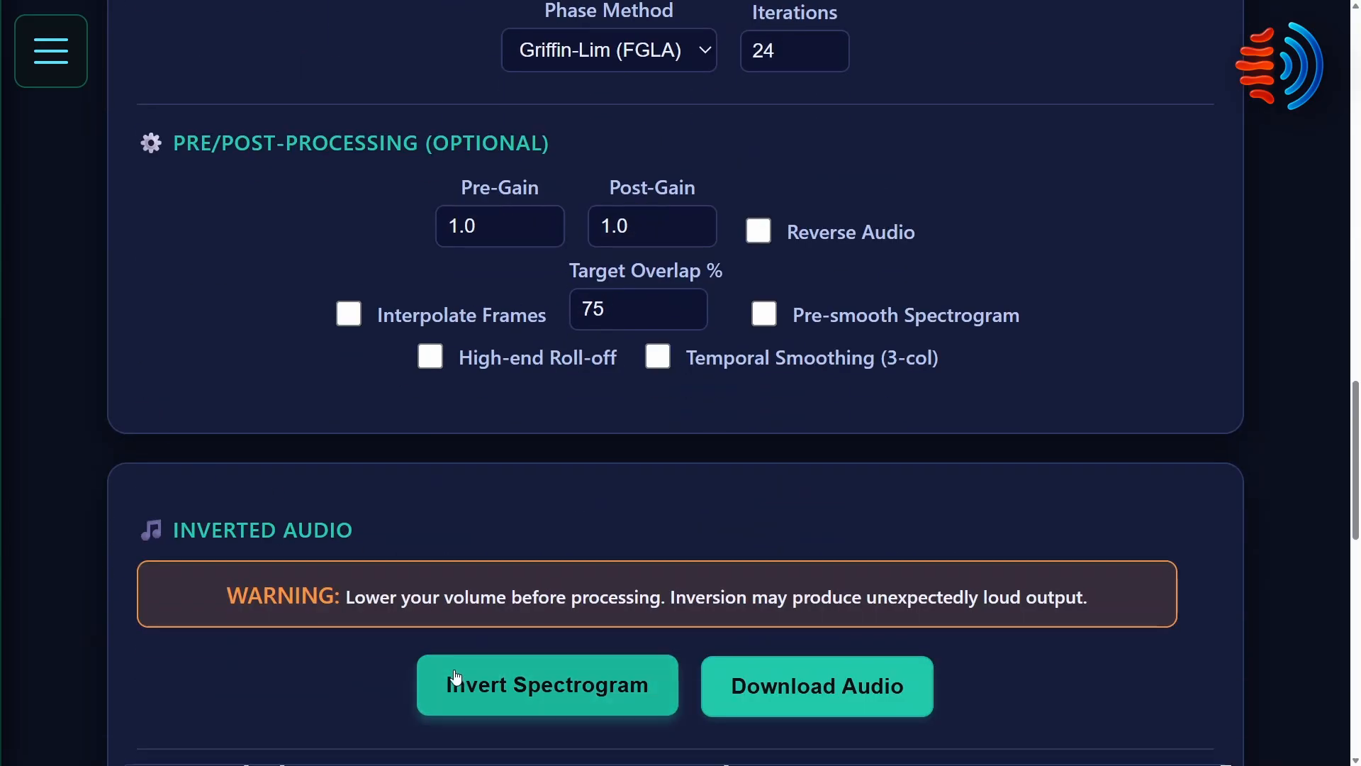
scroll(456, 678, "down", 8)
left_click(464, 106)
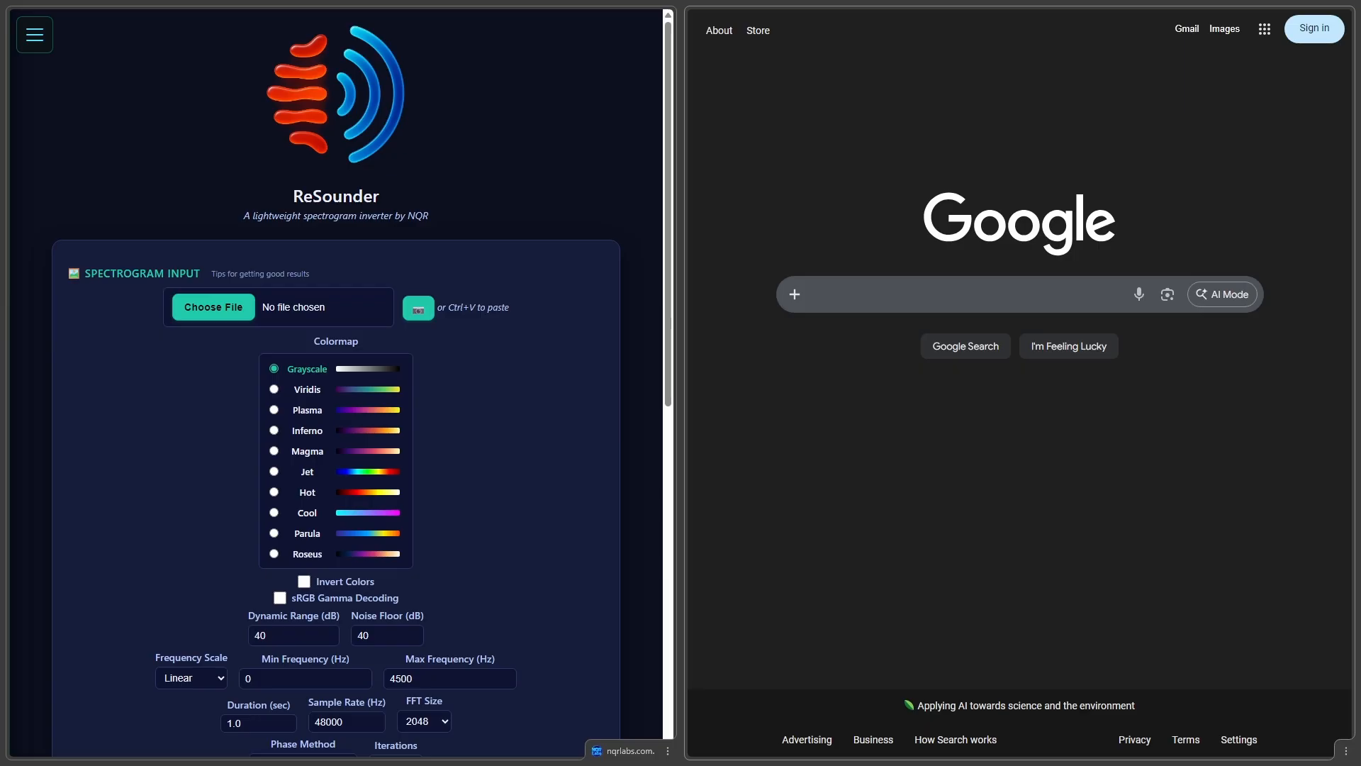
Search Google for "spectrogram" and show the image results.
left_click(878, 294)
type("spectrog")
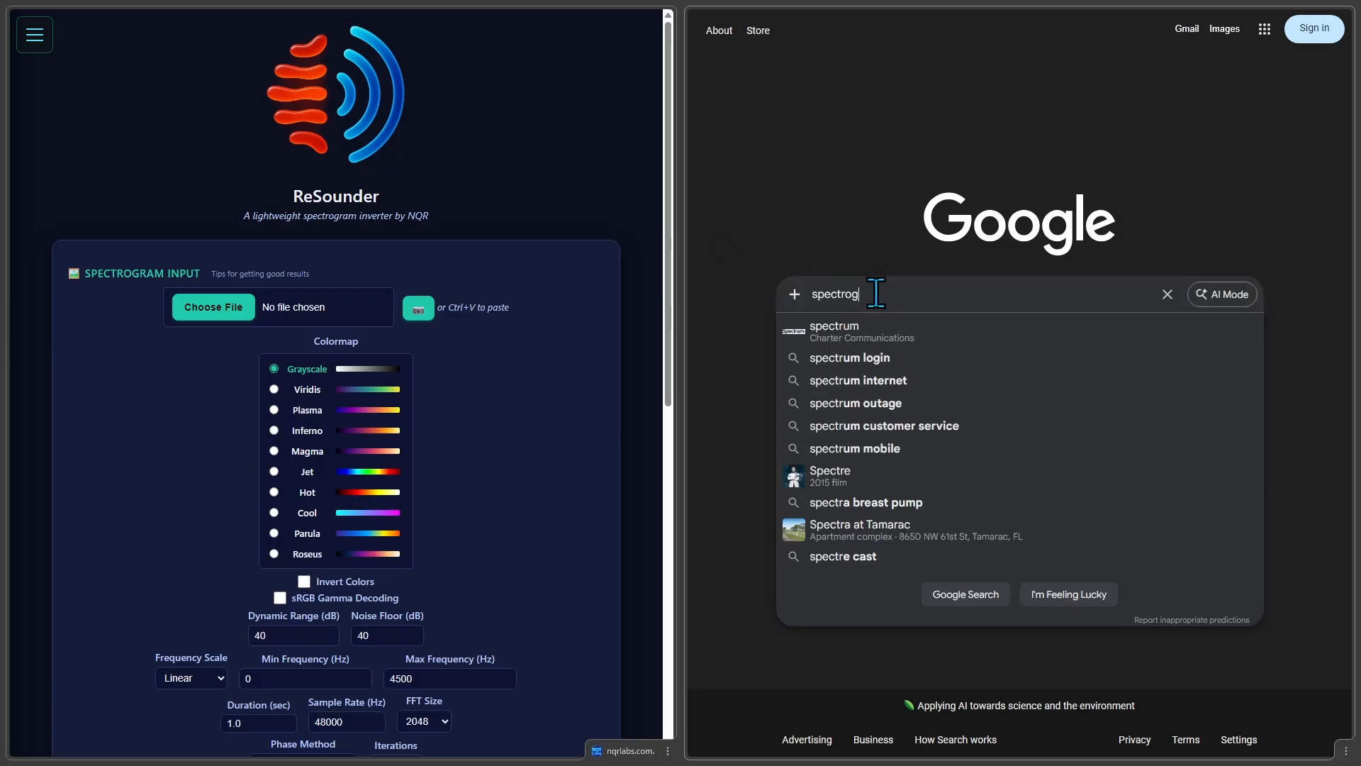
type("ram")
key("Return")
left_click(843, 91)
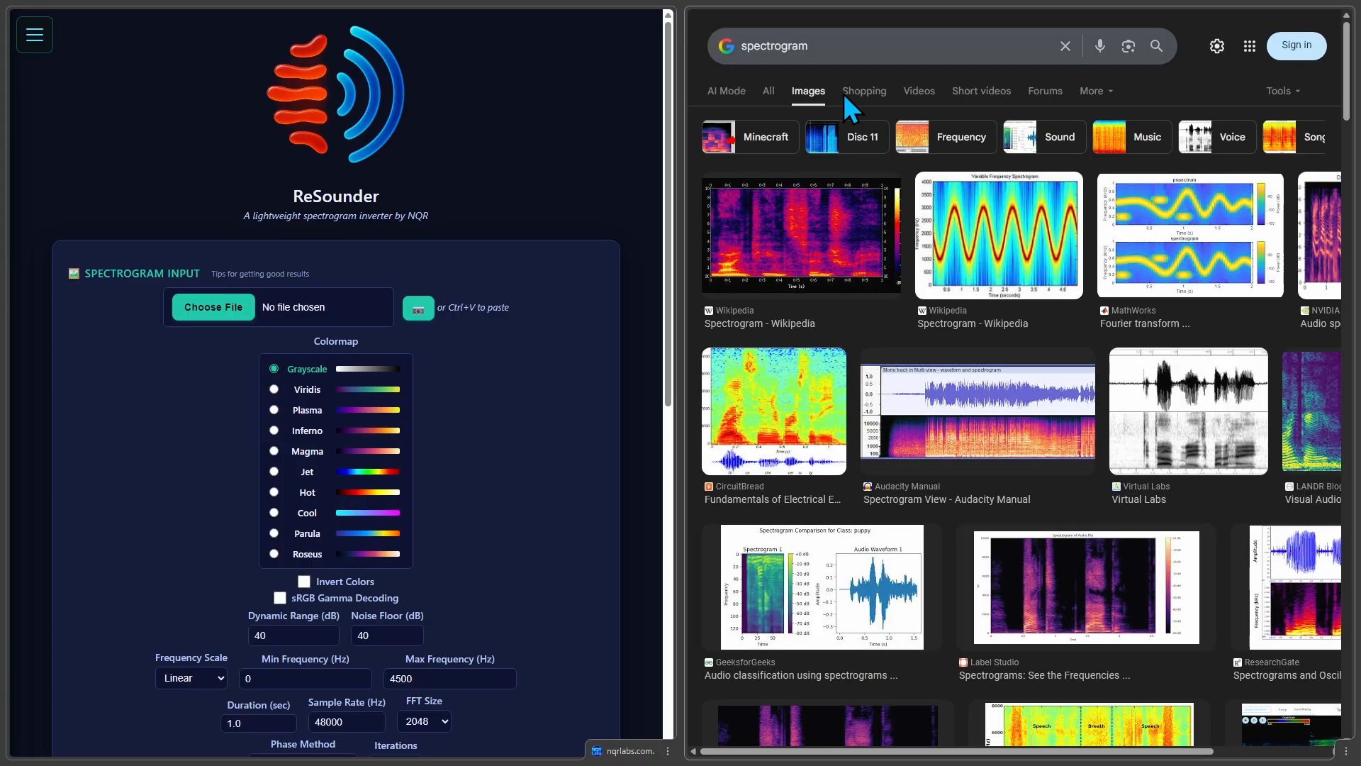
Open the Wikipedia spectrogram, capture its plot area without the axes and paste it into ReSounder.
left_click(835, 276)
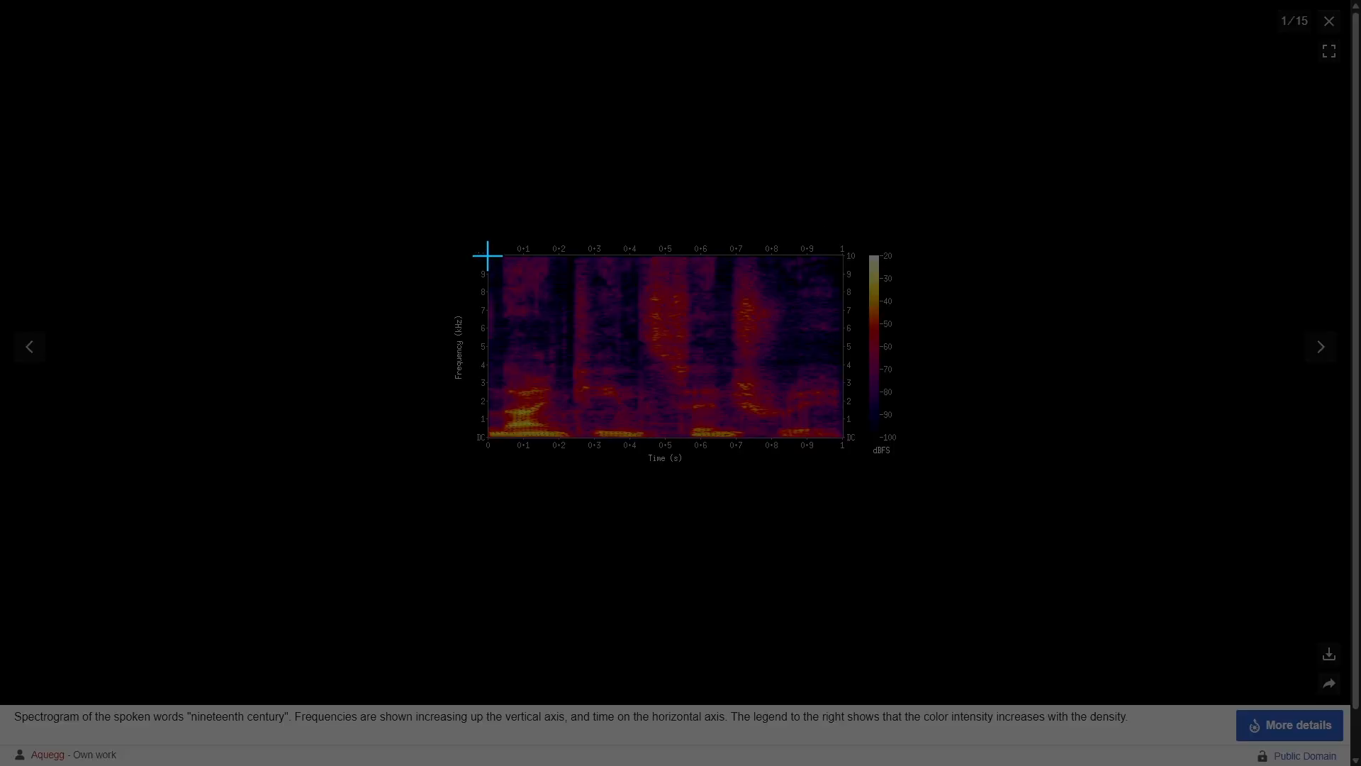
left_click_drag(488, 255, 842, 436)
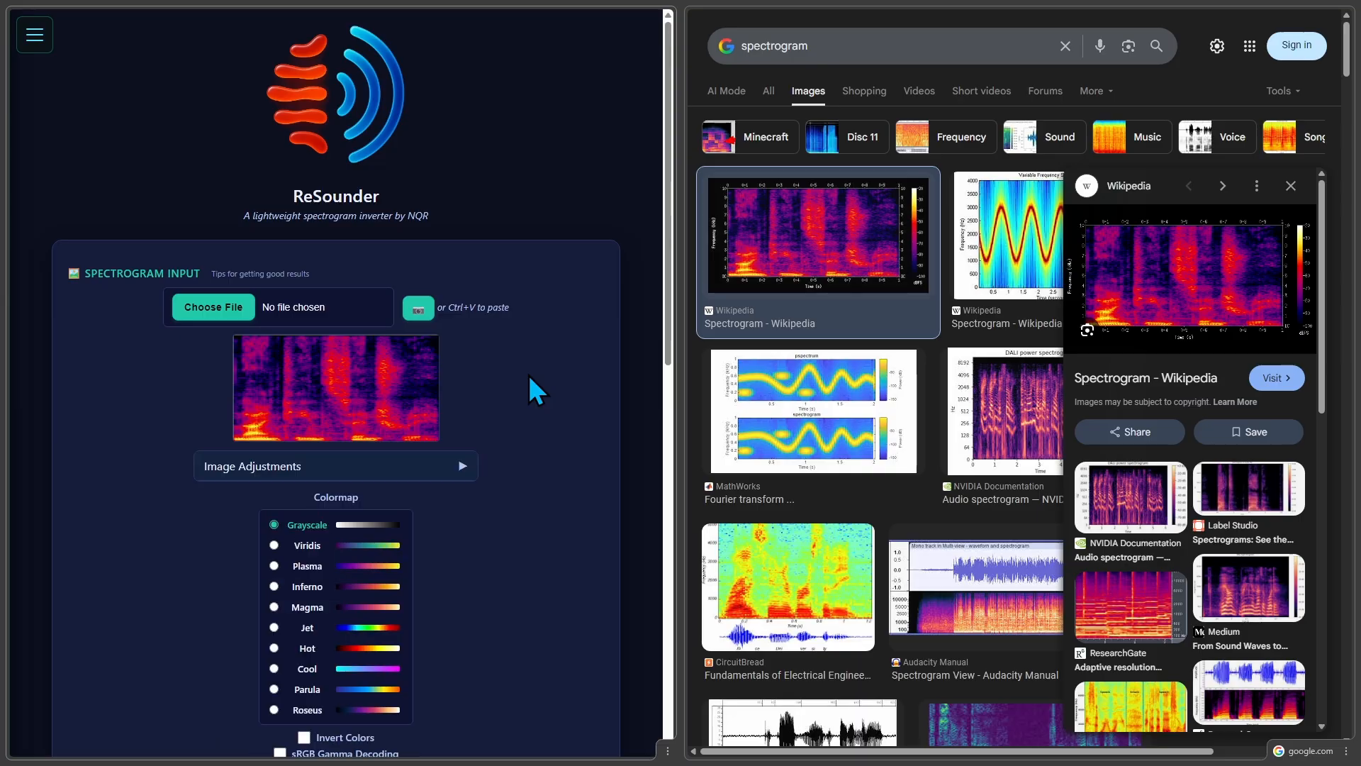
scroll(497, 447, "down", 3)
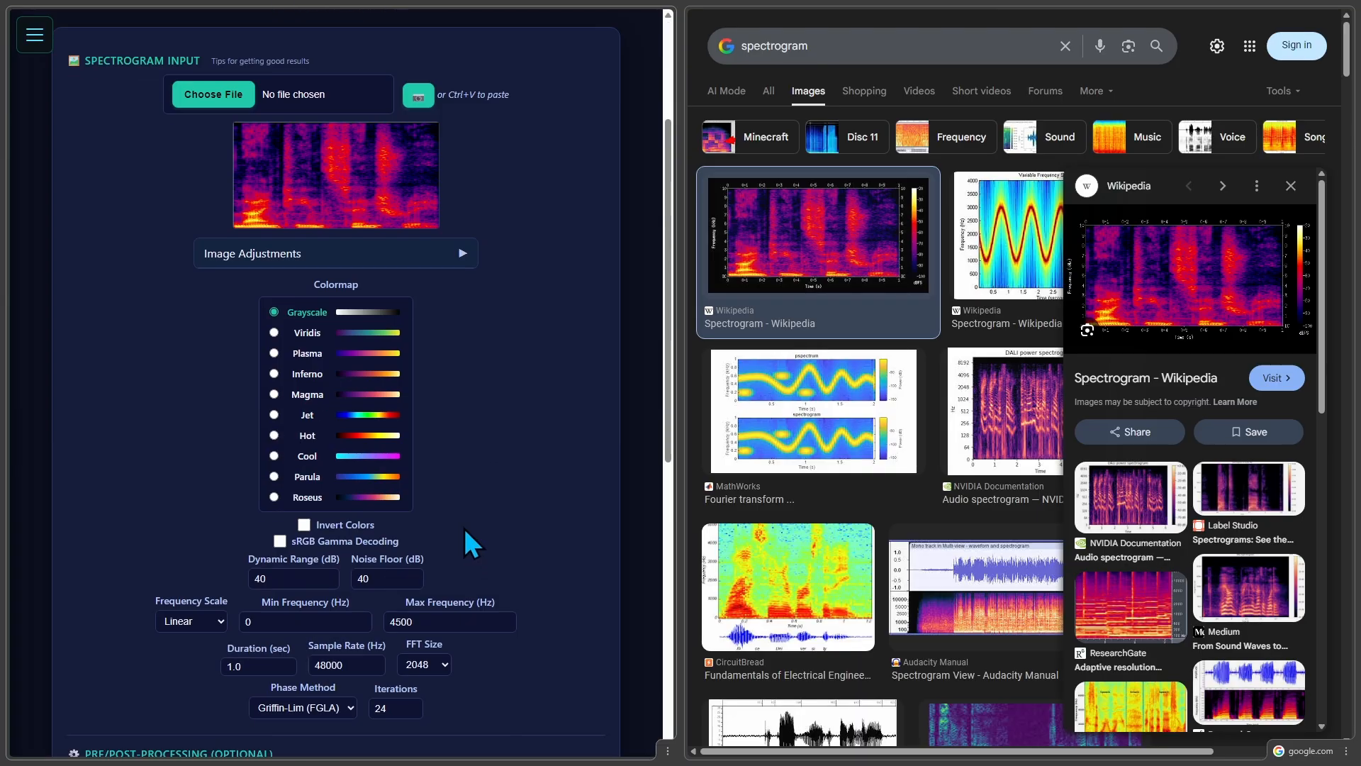
Set the Inferno colormap, a dynamic range of 100 dB, a noise floor of 80 dB and a maximum frequency of 10000 Hz.
left_click(306, 374)
scroll(445, 451, "down", 2)
double_click(256, 439)
type("100")
key("Tab")
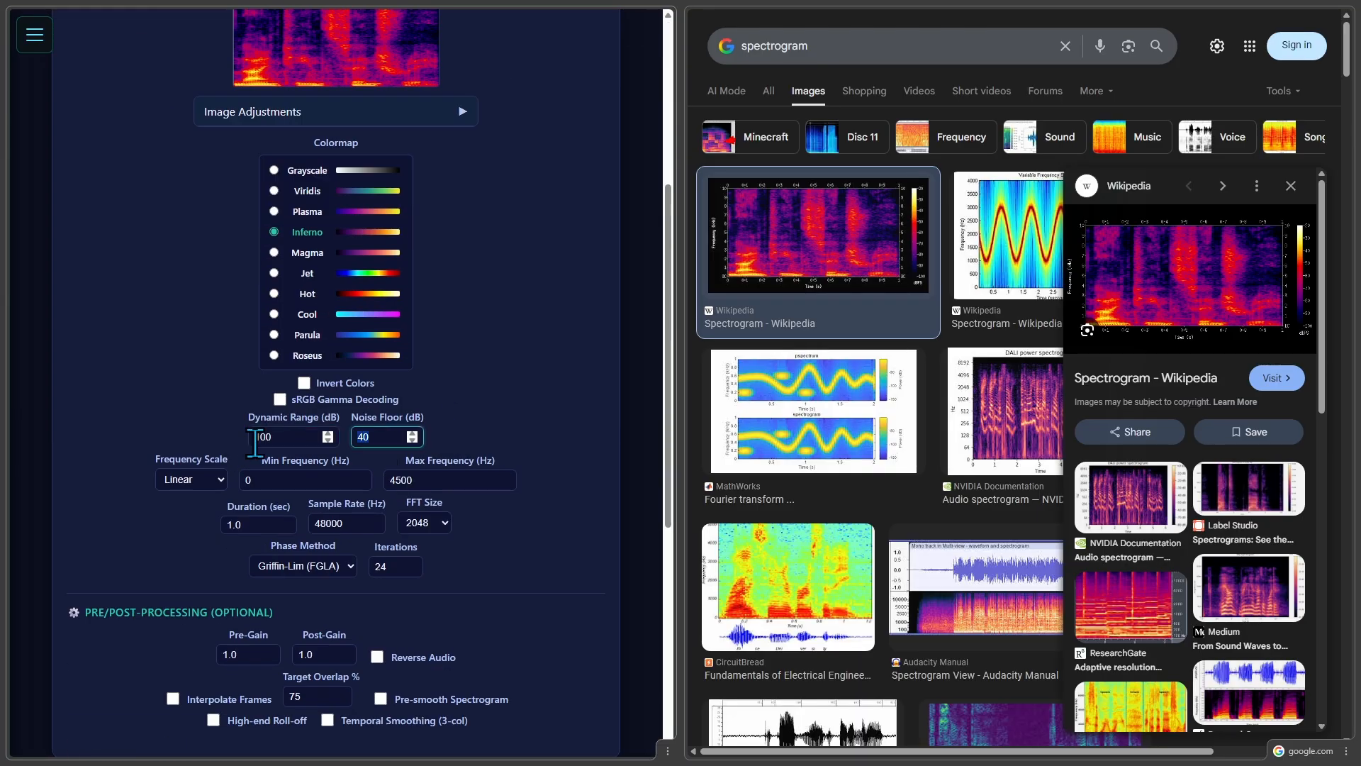
type("80")
double_click(415, 481)
type("10000")
left_click(177, 562)
Invert the pasted Wikipedia spectrogram and play back the reconstructed audio.
scroll(176, 562, "down", 4)
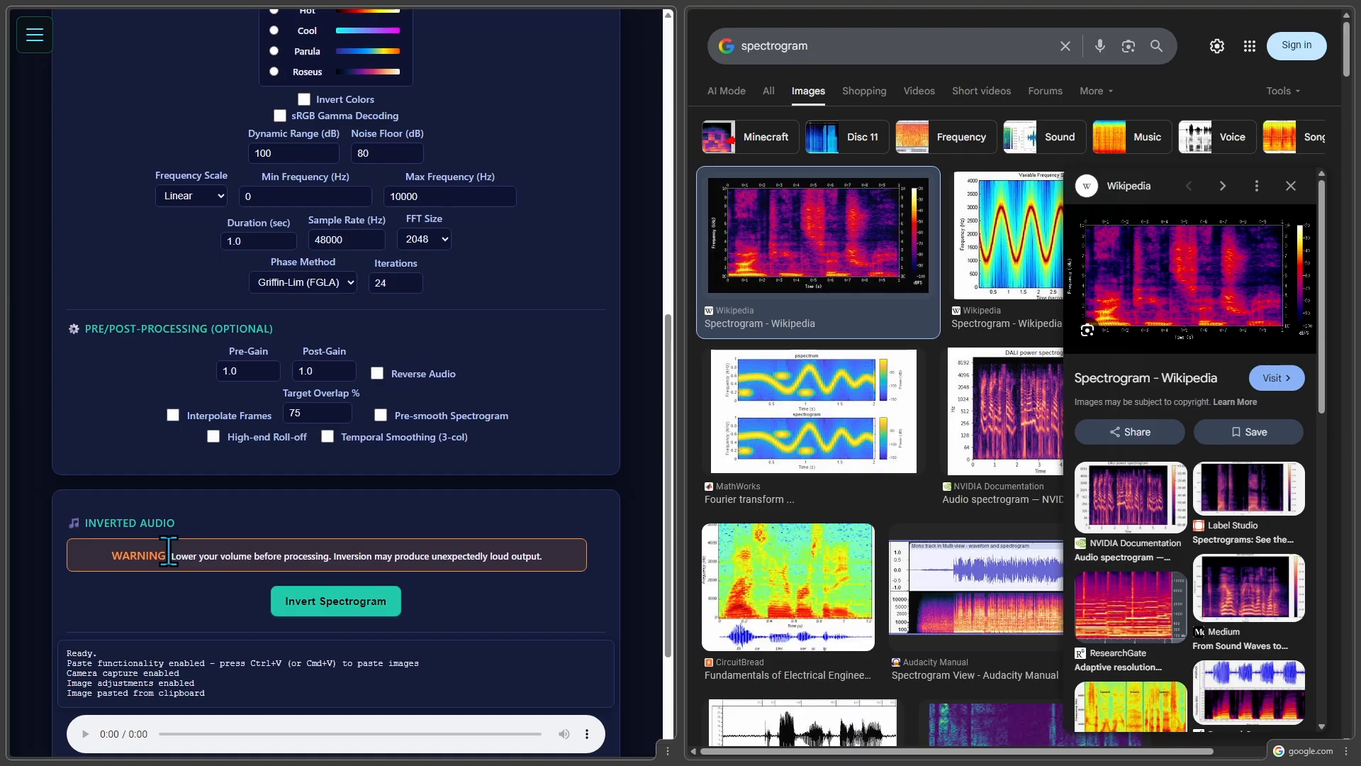
scroll(168, 551, "down", 3)
left_click(317, 420)
scroll(552, 633, "down", 3)
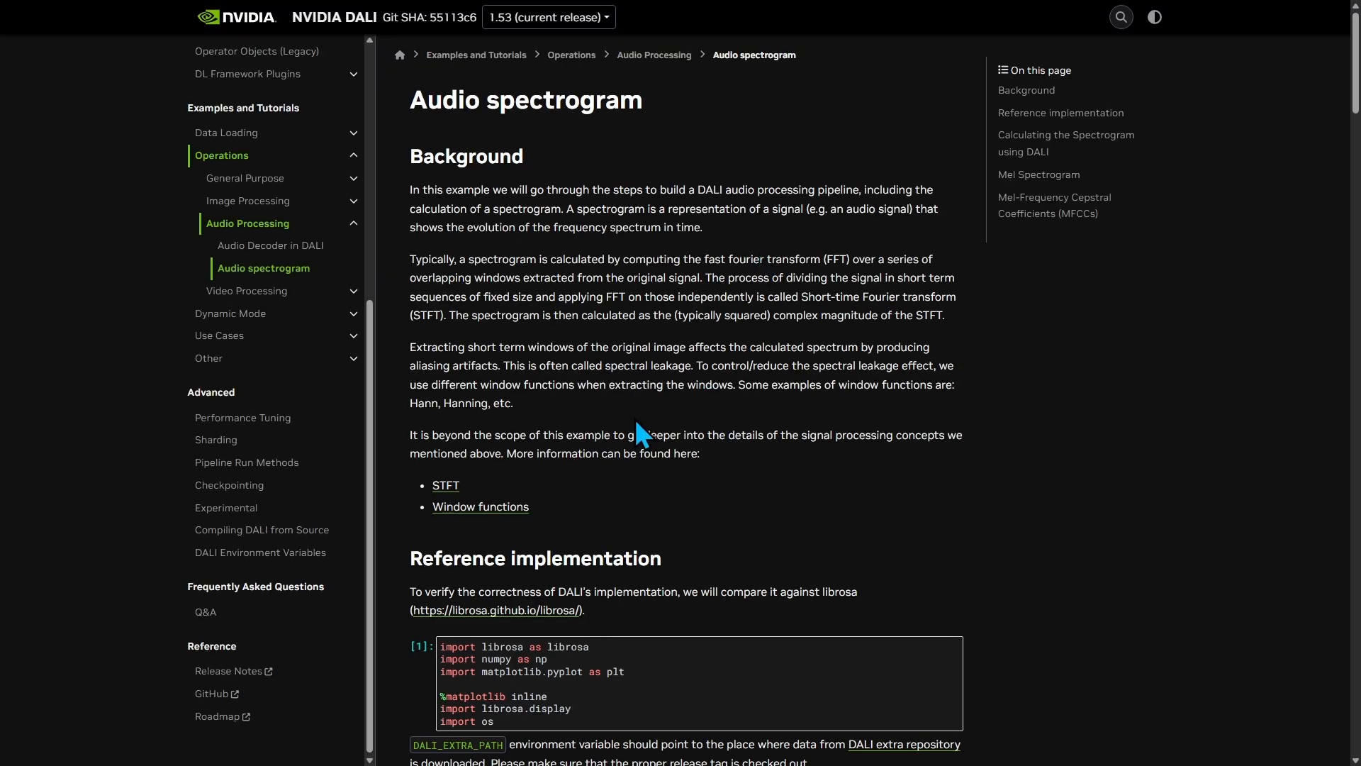
Capture the plot area of the reference power spectrogram on the NVIDIA DALI page and paste it into ReSounder.
scroll(635, 398, "down", 10)
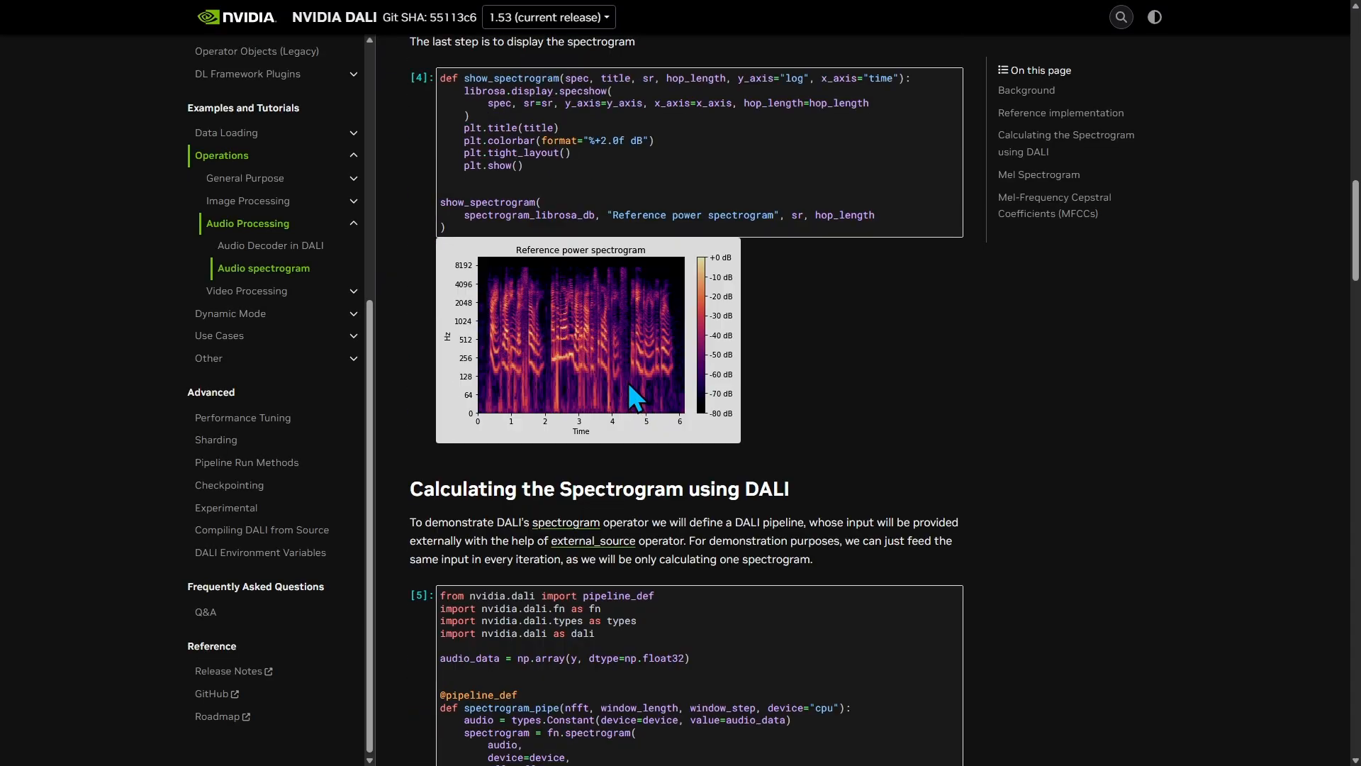
key("super+shift+s")
left_click_drag(479, 263, 637, 429)
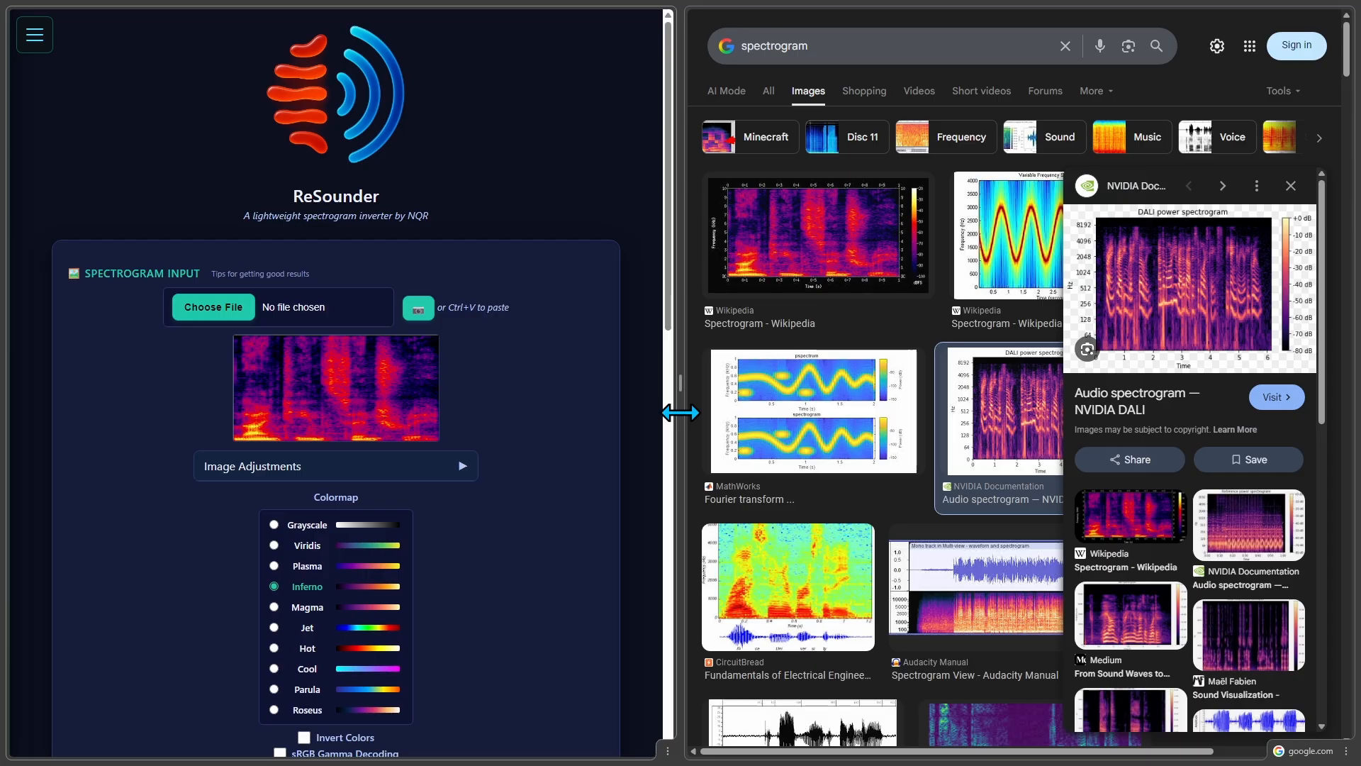
left_click_drag(681, 408, 553, 395)
scroll(100, 468, "down", 4)
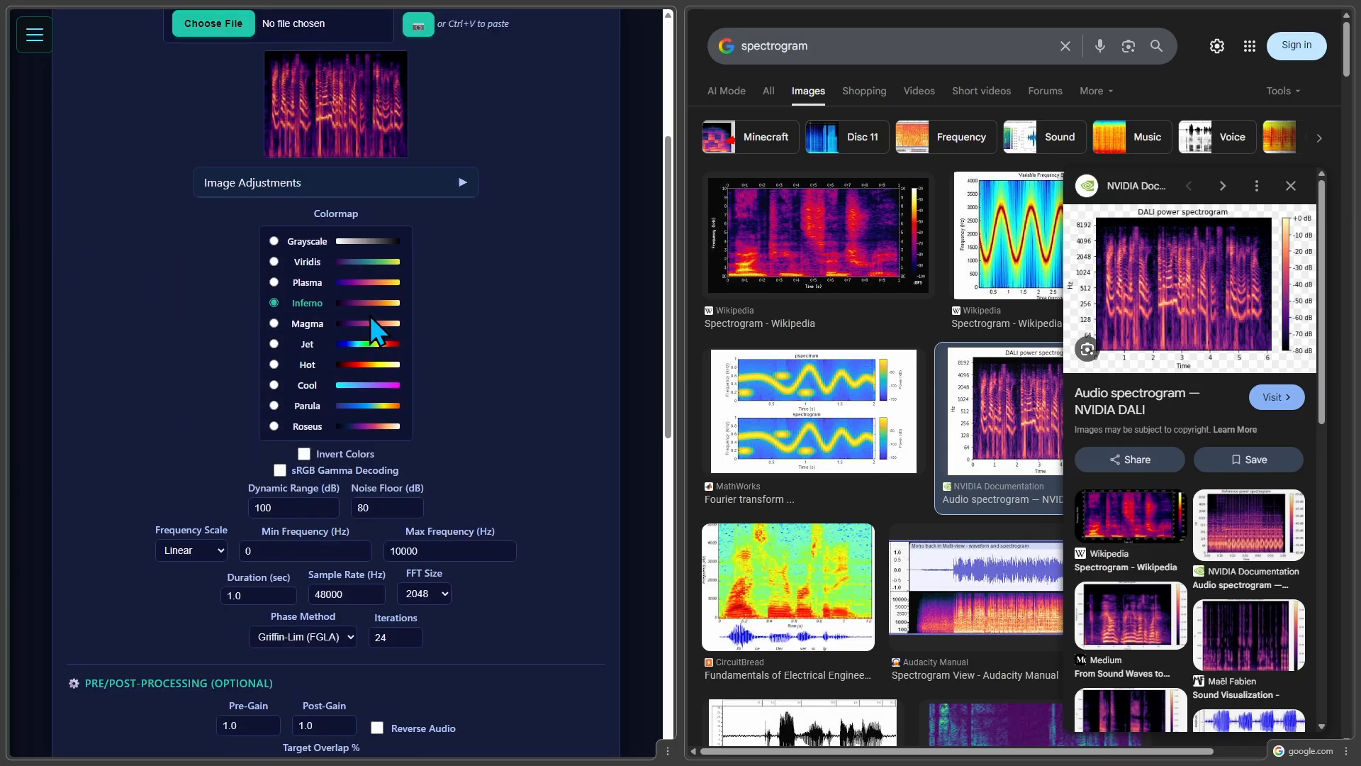
Set the Magma colormap, a dynamic range of 80 dB, a maximum frequency of 8192 Hz and a duration of 6 seconds.
scroll(349, 387, "down", 2)
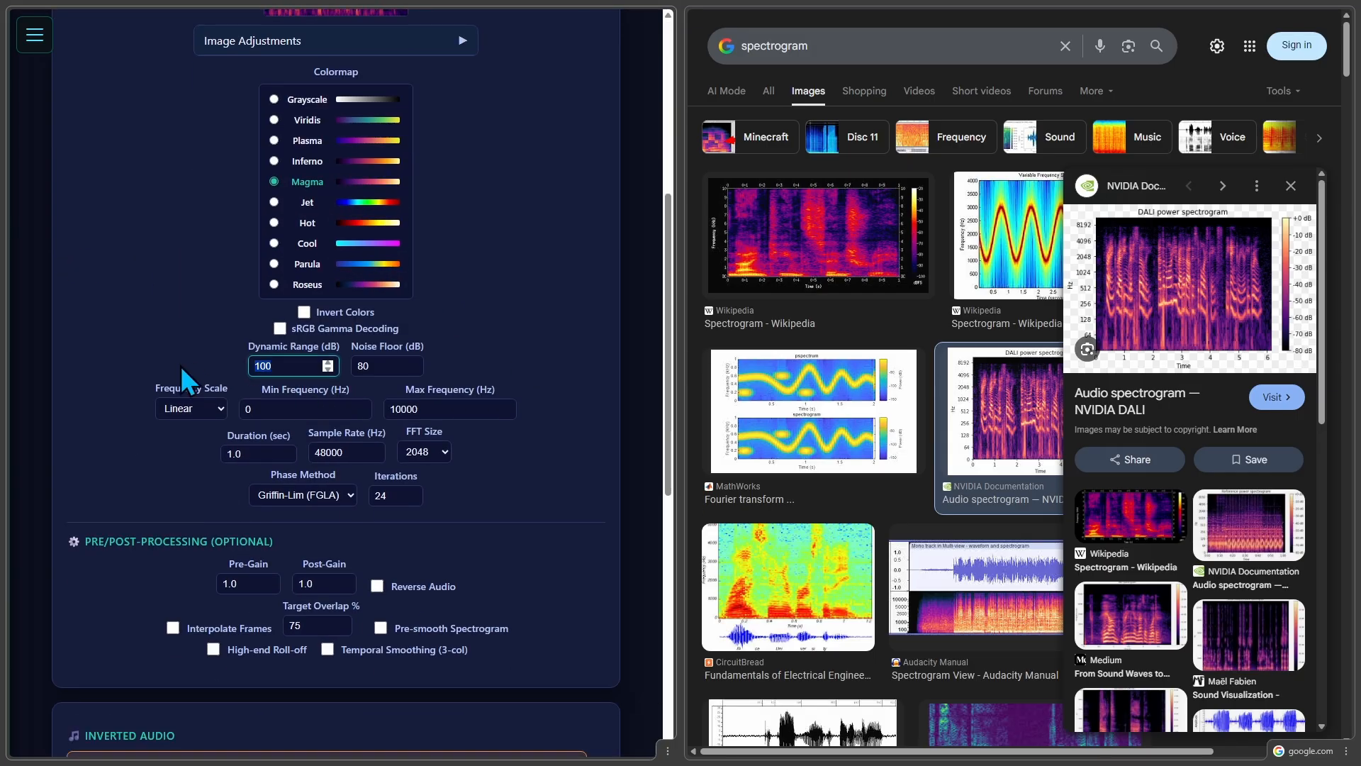
type("80")
key("Tab")
key("Tab")
key("Tab")
key("Tab")
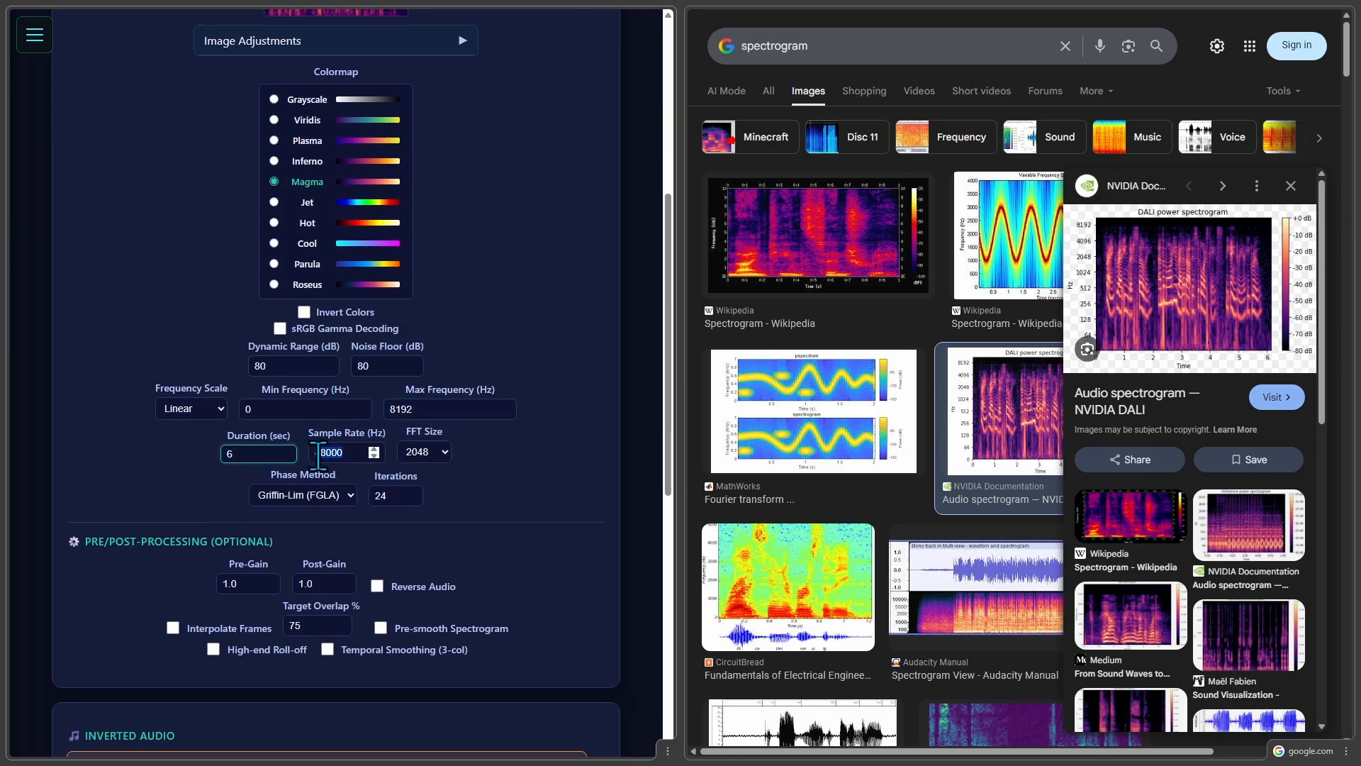
Switch the frequency scale to Log and set the minimum frequency to 32 Hz.
scroll(241, 425, "down", 1)
left_click(193, 373)
left_click(186, 411)
key("Tab")
type("32")
key("Tab")
Invert the NVIDIA spectrogram and play back the reconstructed audio.
scroll(602, 371, "down", 5)
left_click(272, 353)
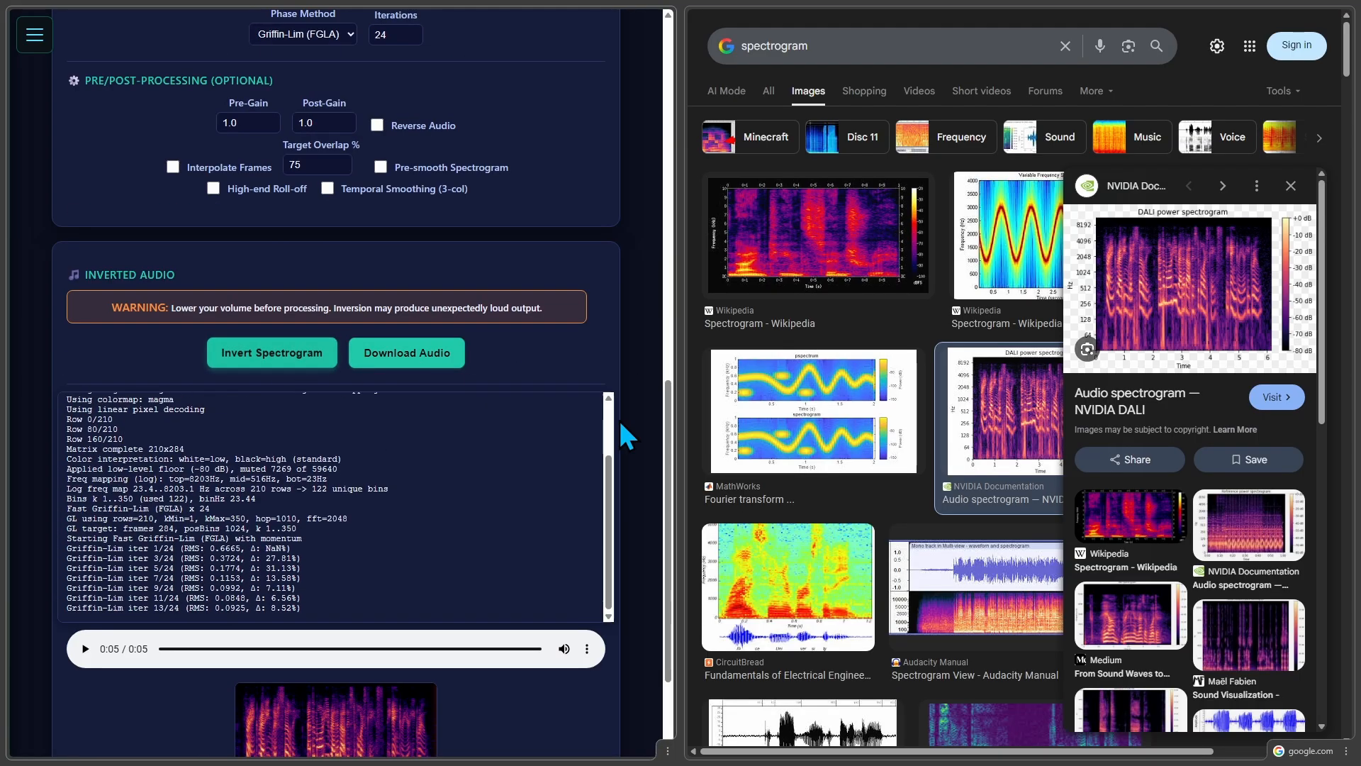
scroll(631, 429, "down", 2)
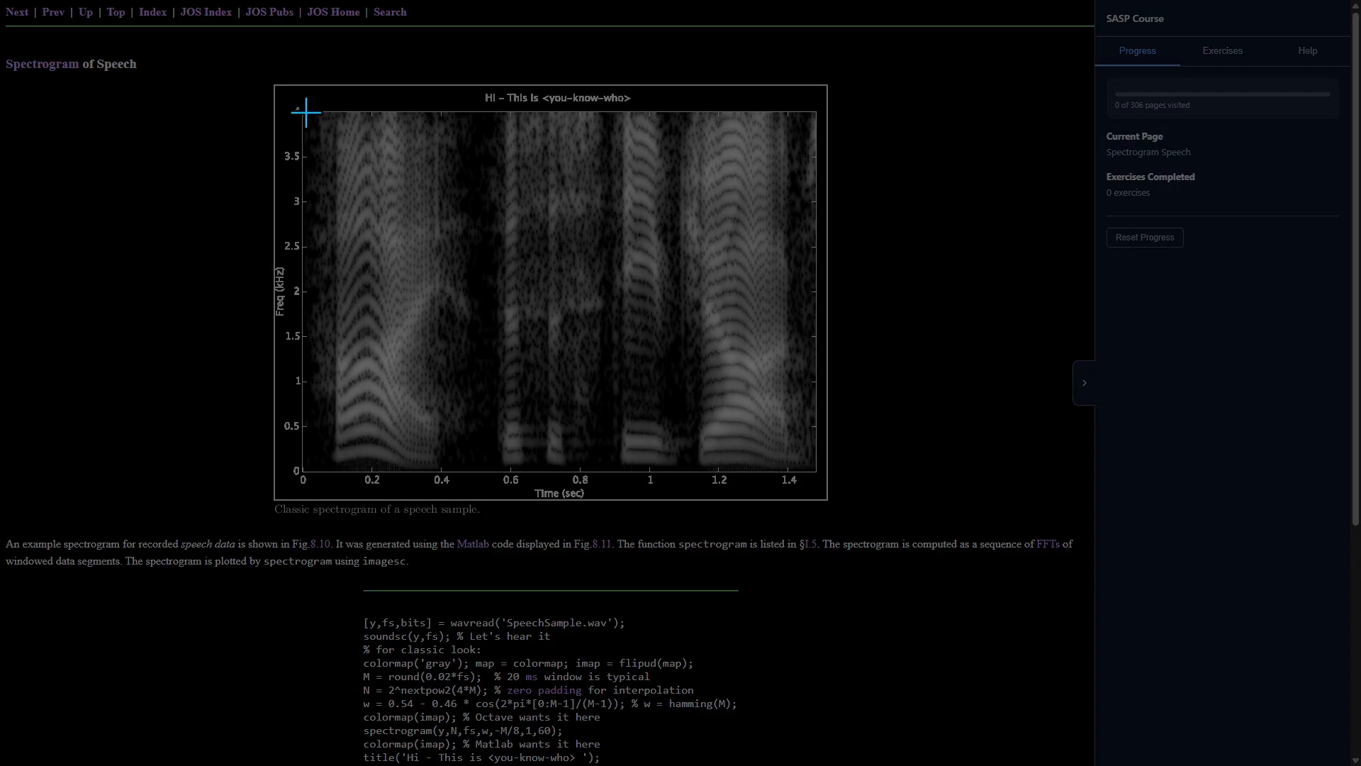
Capture the plot area of the CCRMA Stanford "Spectrogram of Speech" image and paste it into ReSounder.
left_click_drag(304, 112, 814, 471)
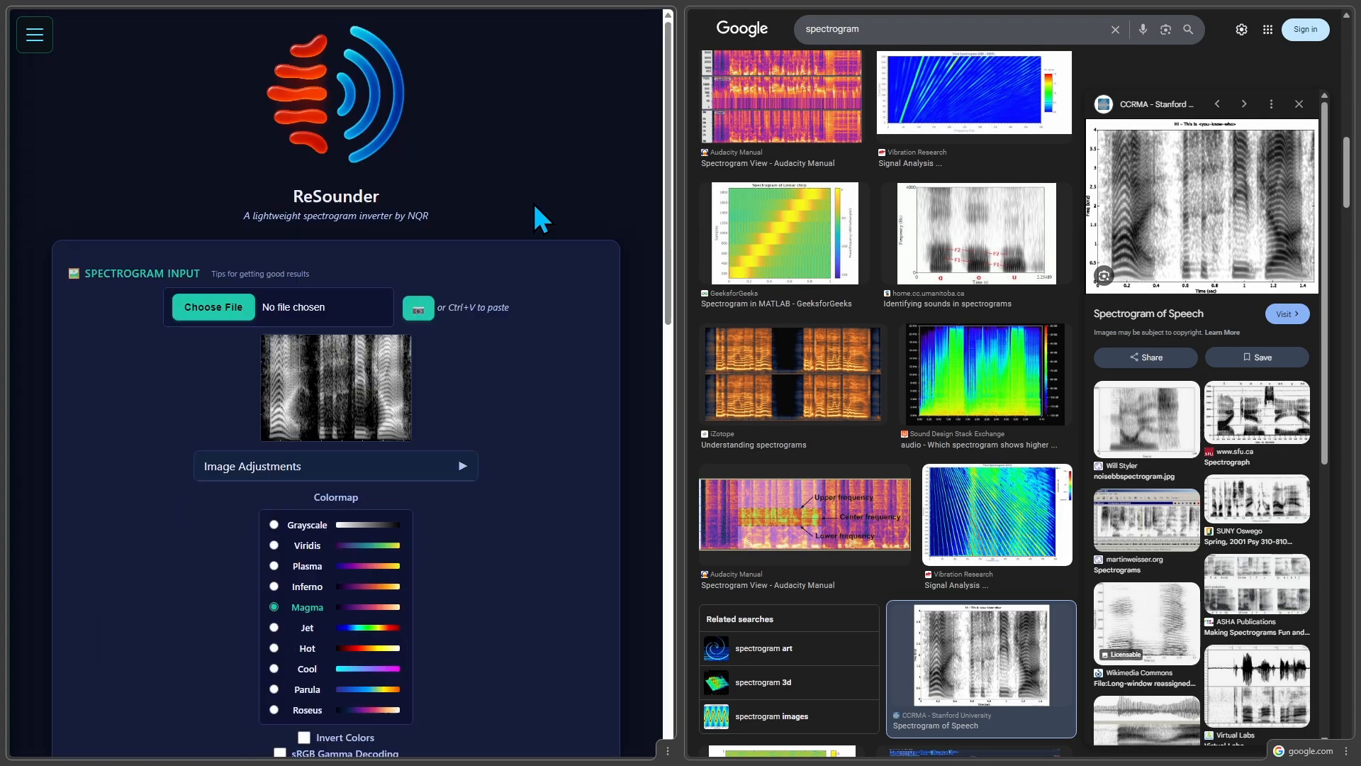
scroll(533, 206, "down", 3)
Set the Grayscale colormap with inverted colors, a maximum frequency of 4000 Hz and a duration of 1.45 seconds.
left_click(306, 312)
left_click(307, 524)
scroll(496, 426, "down", 2)
key("Tab")
type("1.45")
key("Tab")
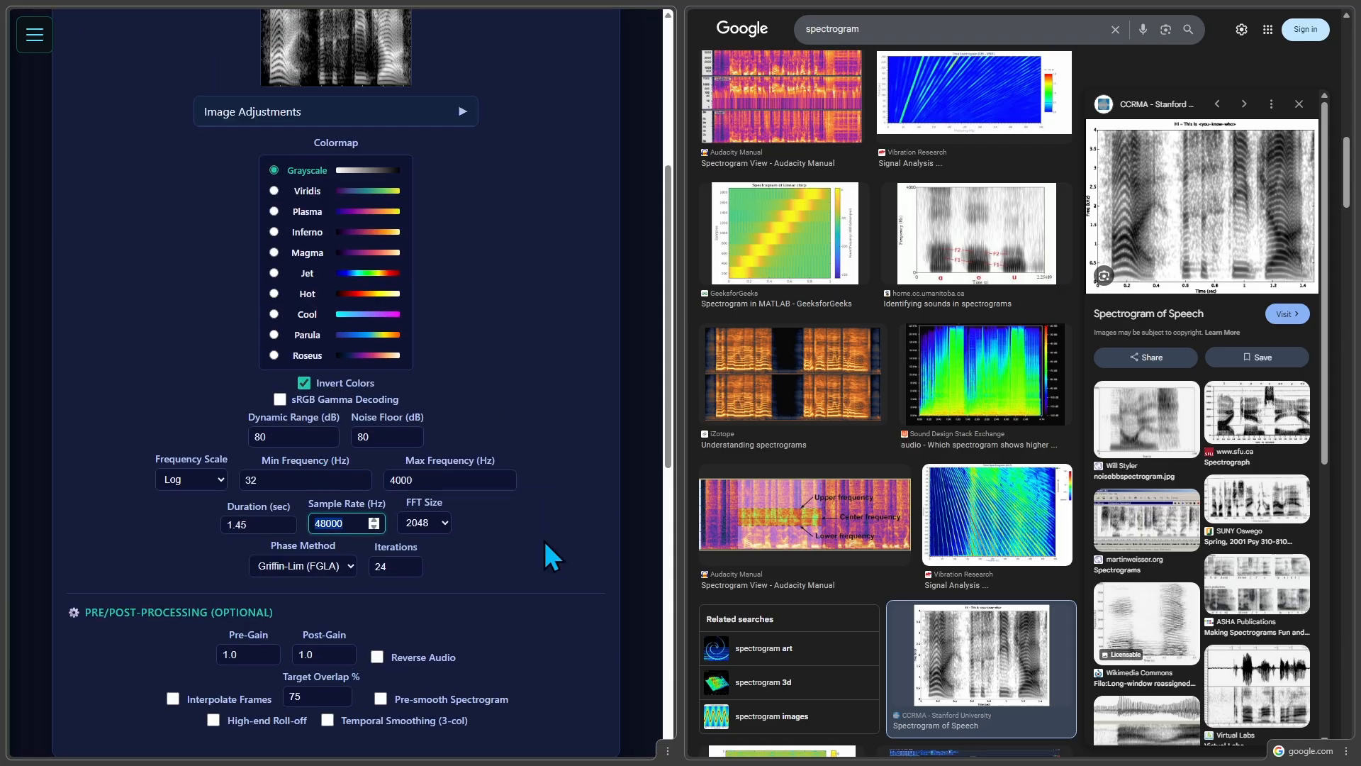
Set the frequency scale to Linear and invert the speech spectrogram into audio.
scroll(544, 538, "down", 2)
left_click(185, 302)
scroll(565, 409, "down", 5)
left_click(274, 275)
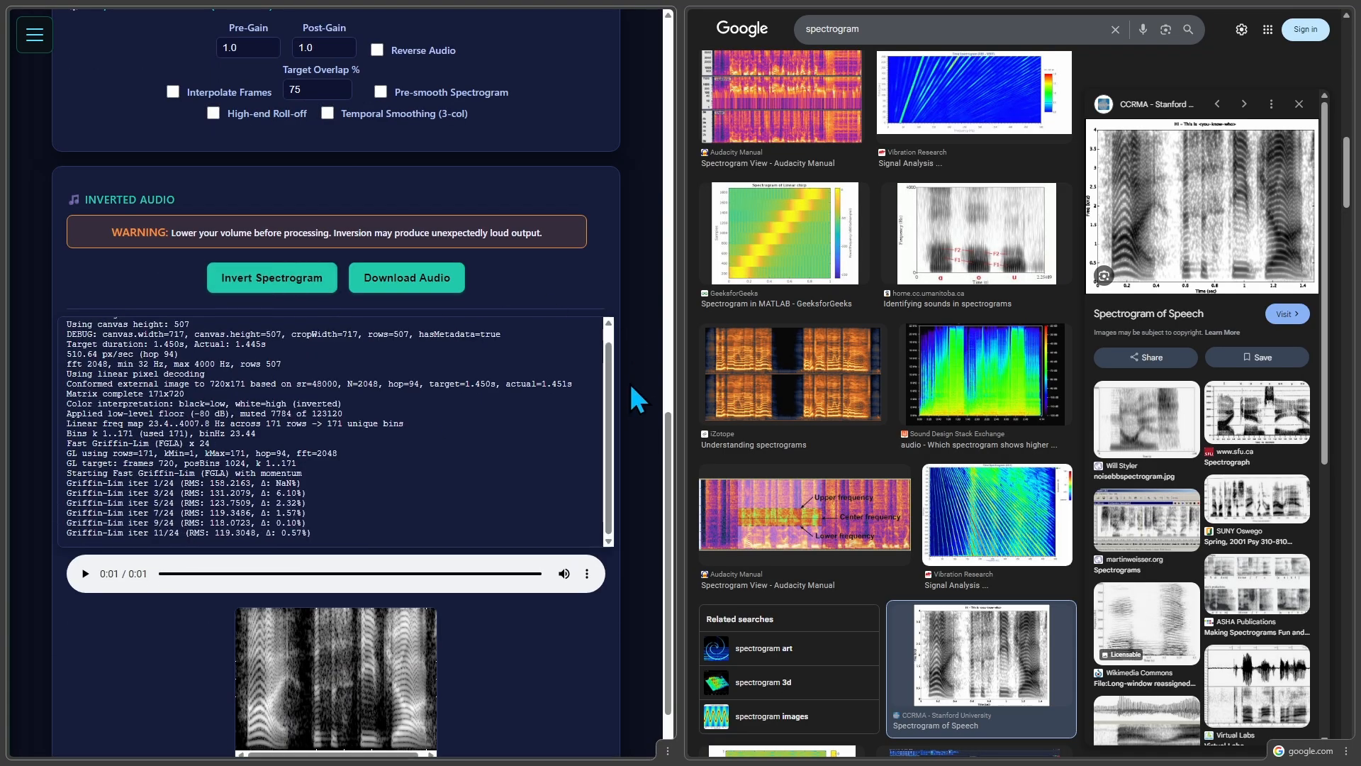